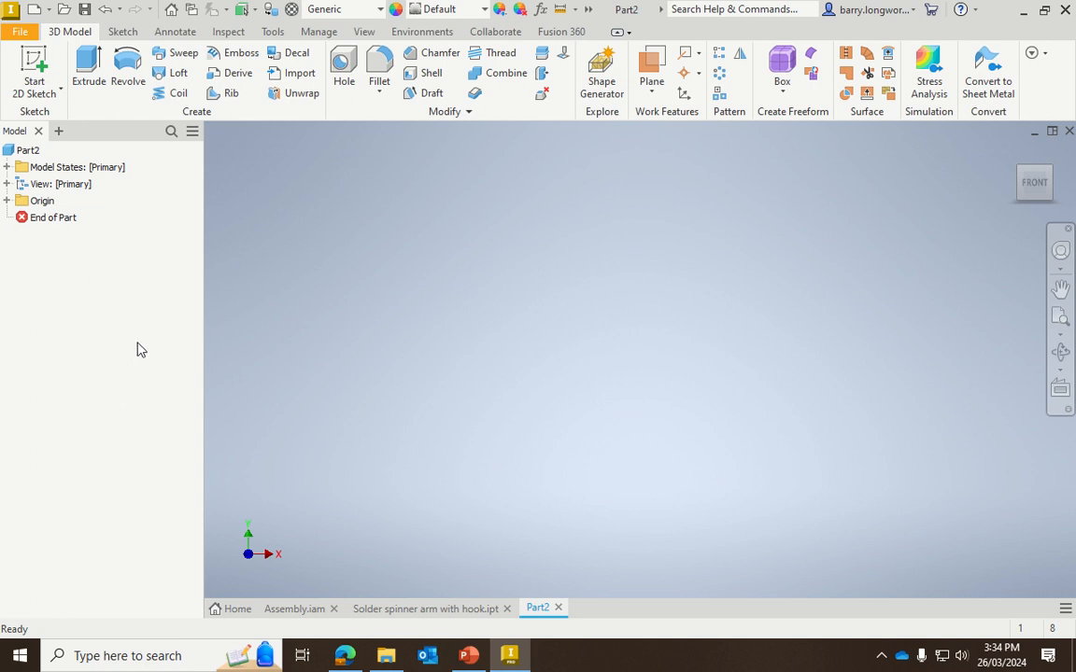
Sketch a circle about 16.6 mm in diameter centred on the origin of the front plane, and finish the sketch.
{"action": "left_click", "coordinate": [33, 72]}
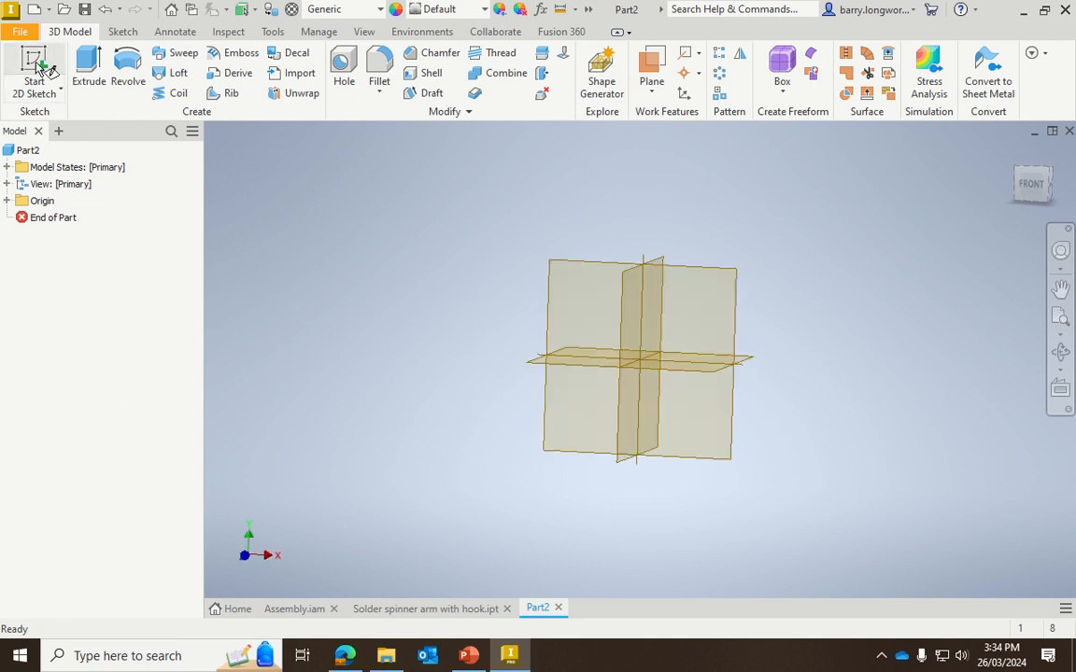
{"action": "left_click", "coordinate": [696, 287]}
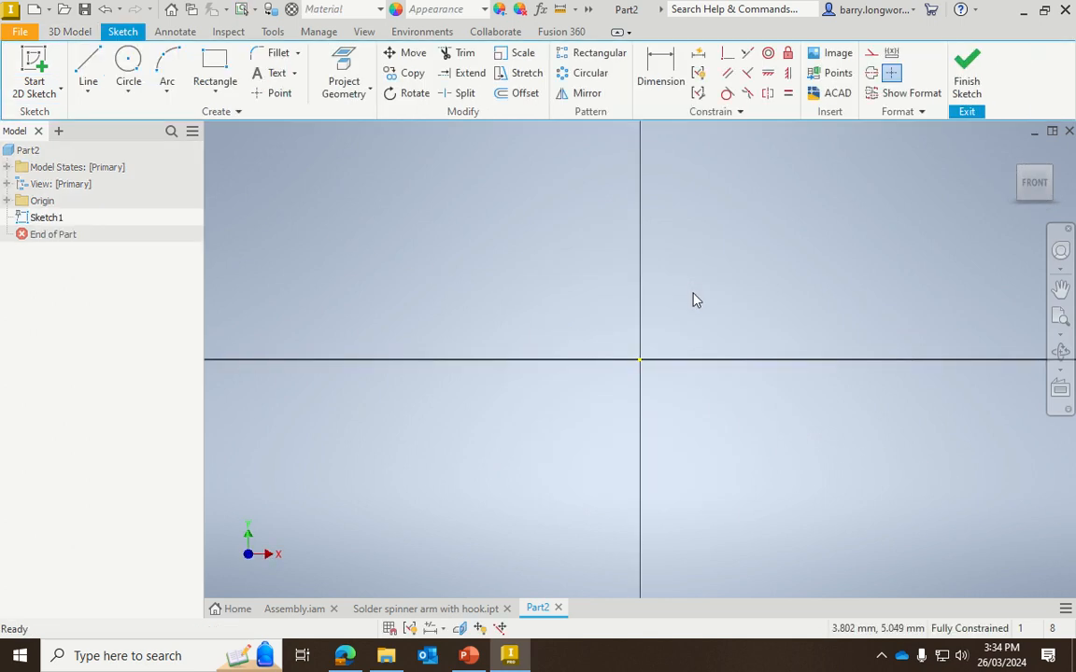
{"action": "left_click", "coordinate": [41, 218]}
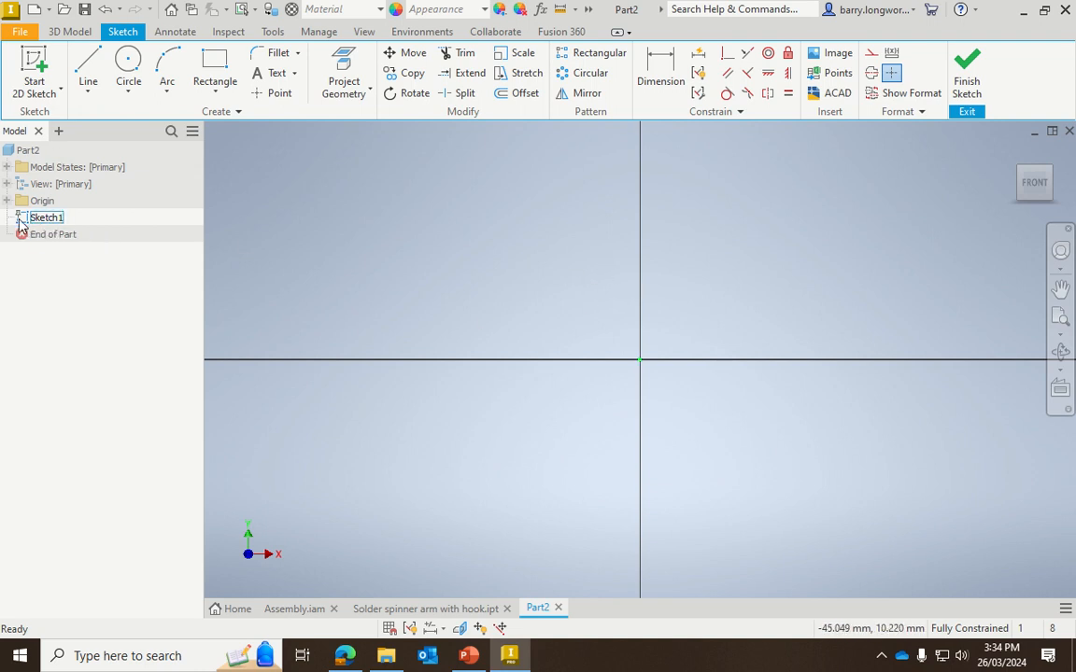
{"action": "left_click", "coordinate": [132, 69]}
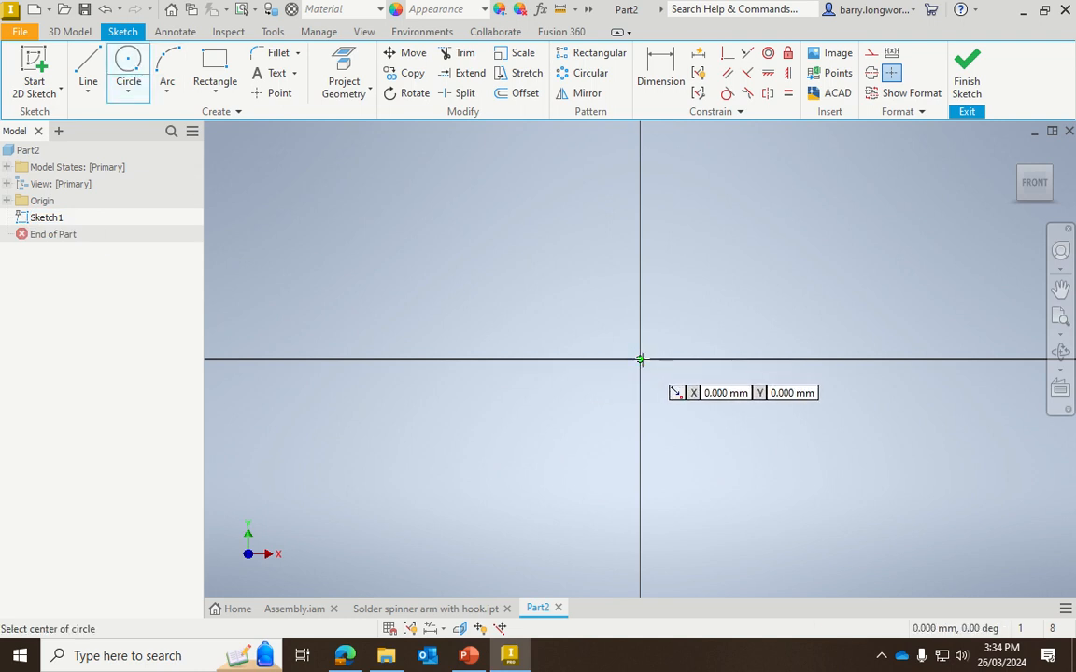
{"action": "left_click", "coordinate": [640, 360]}
{"action": "left_click", "coordinate": [756, 355]}
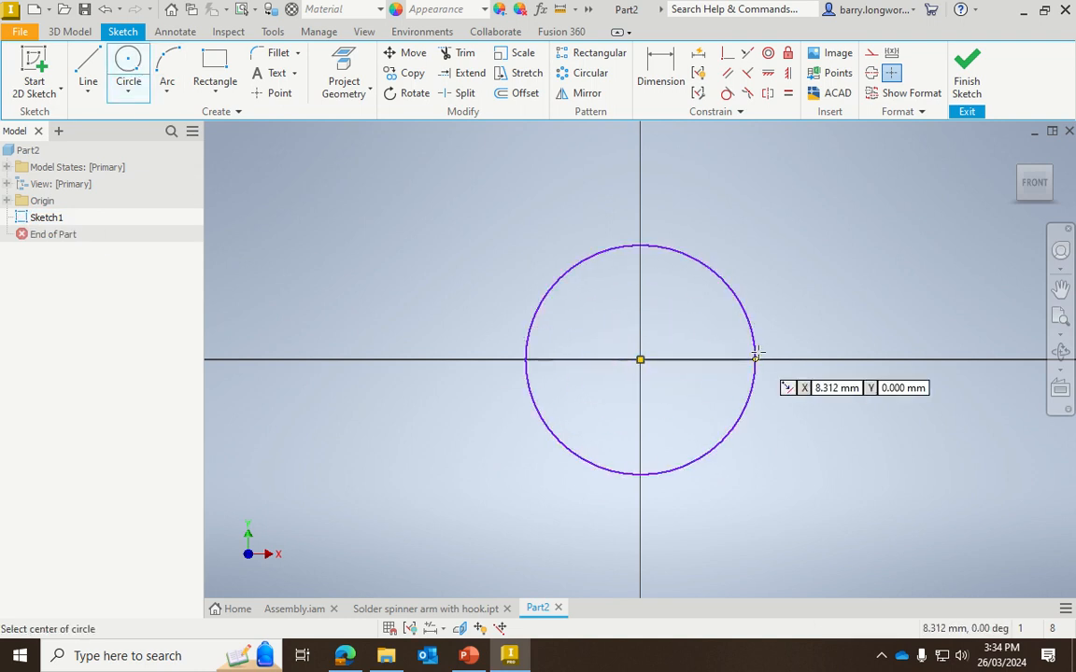
{"action": "left_click", "coordinate": [968, 79]}
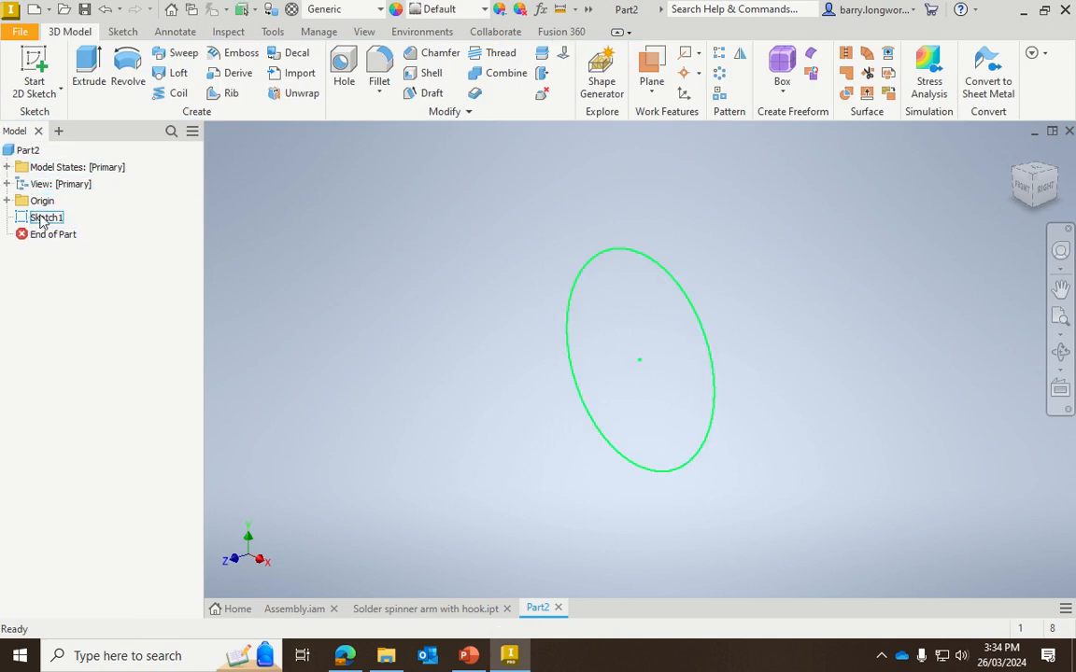
Extrude the circle 10 mm into a solid cylinder.
{"action": "left_click", "coordinate": [86, 67]}
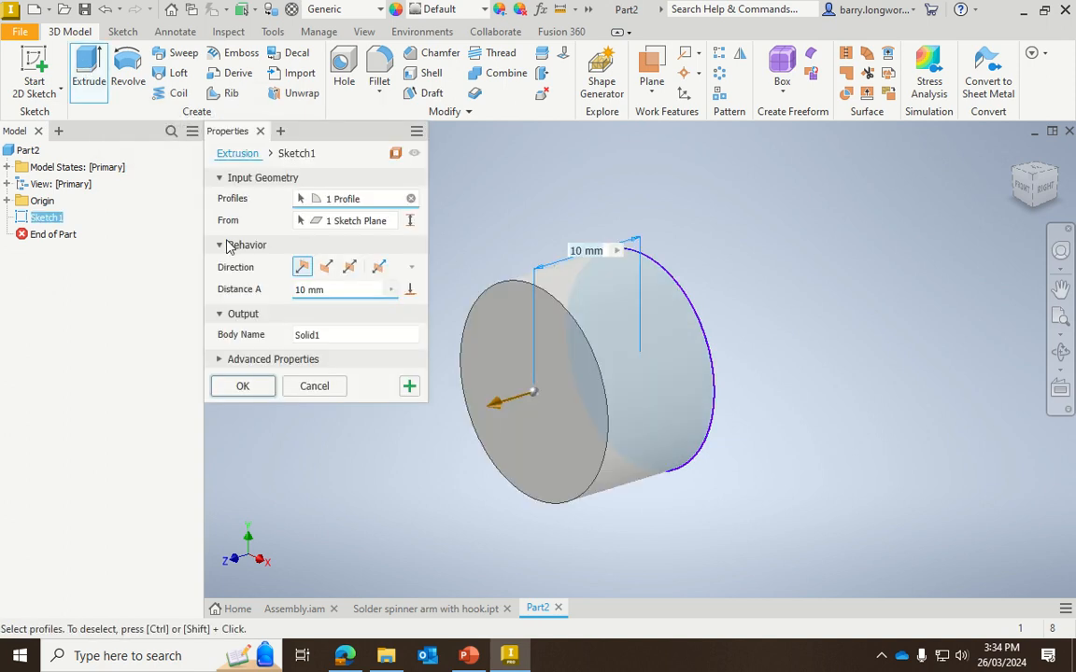
{"action": "left_click", "coordinate": [244, 386]}
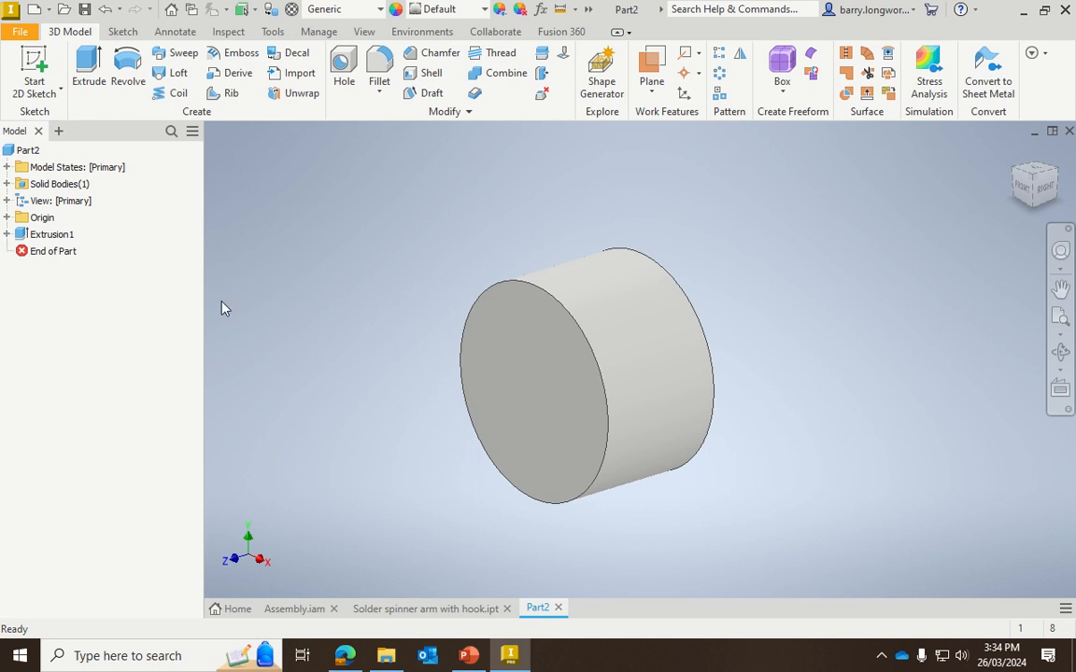
Edit the extrusion's sketch to add a concentric circle about half the outer circle's diameter, and finish the sketch.
{"action": "left_click", "coordinate": [6, 234]}
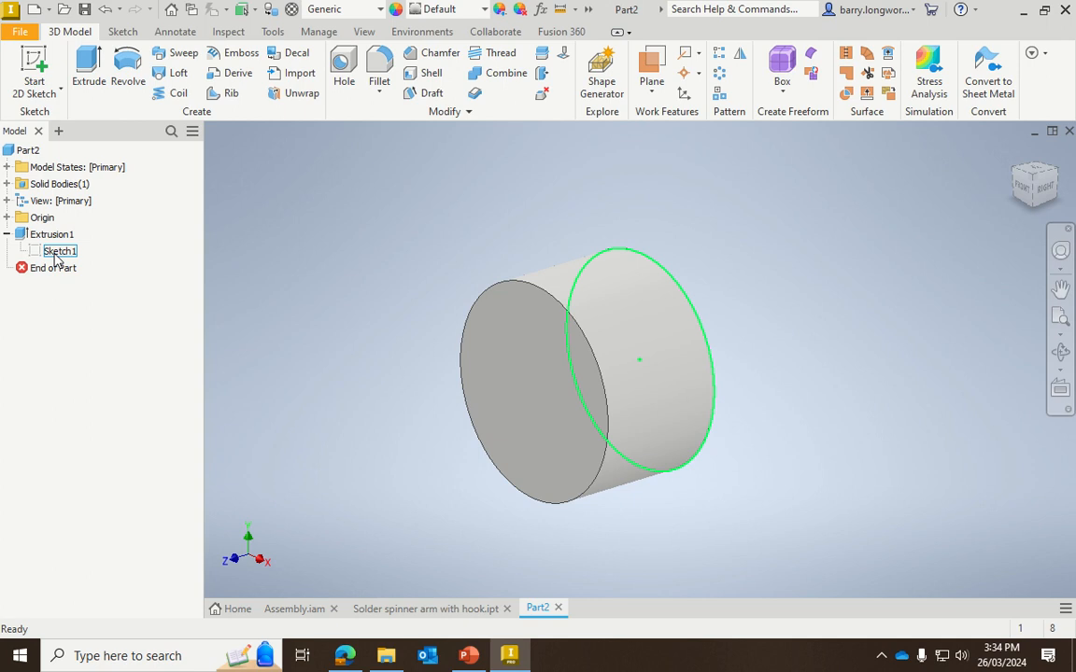
{"action": "left_click", "coordinate": [8, 235]}
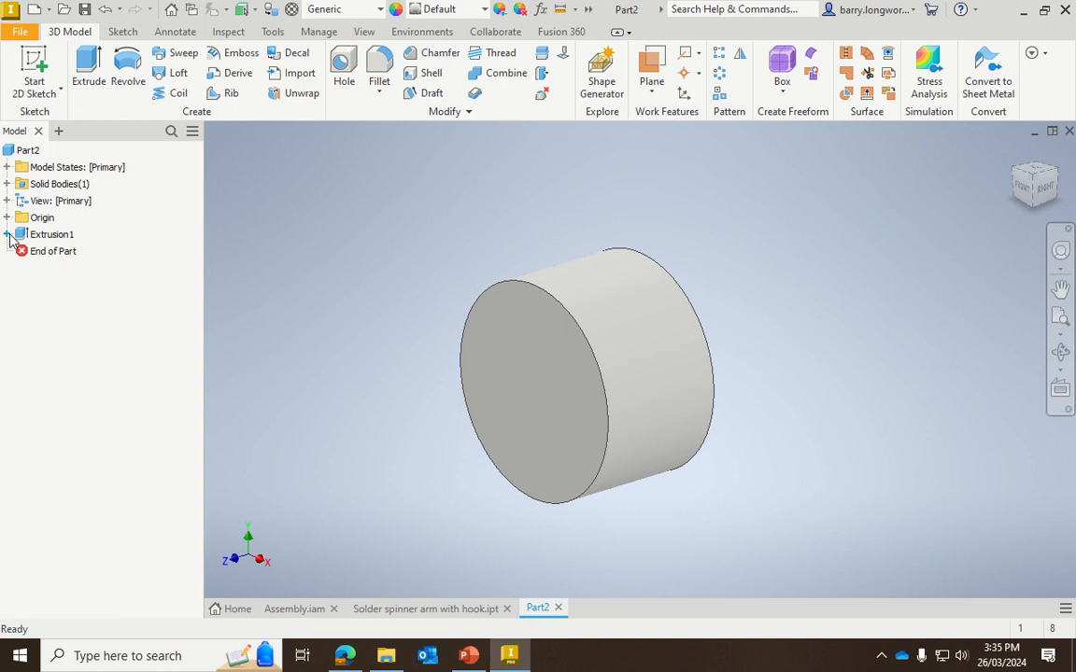
{"action": "left_click", "coordinate": [7, 235]}
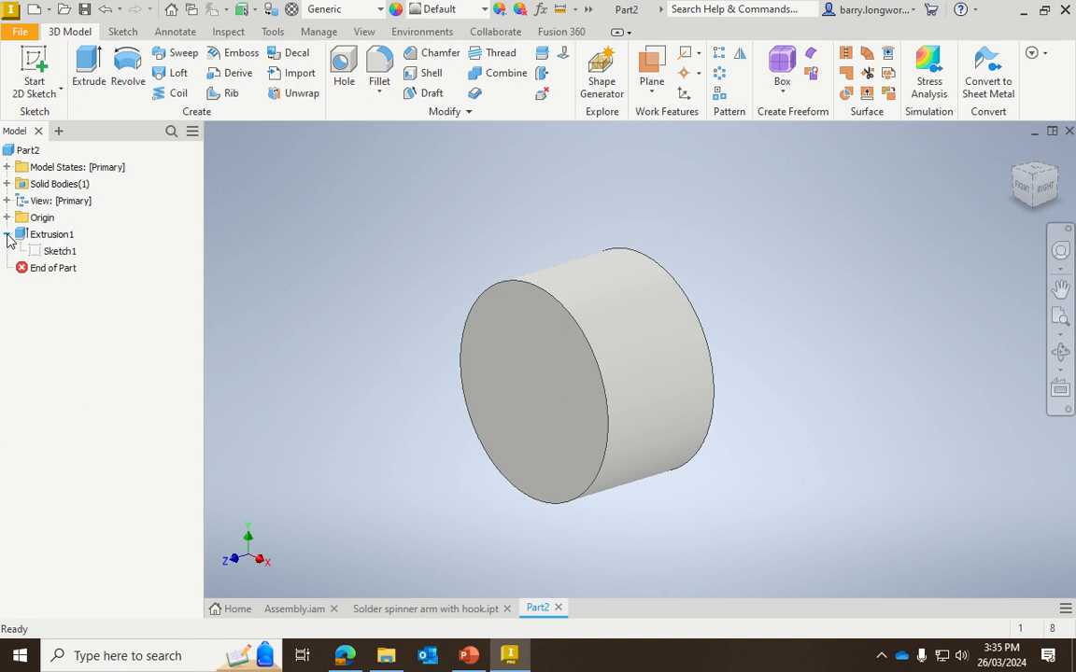
{"action": "double_click", "coordinate": [60, 252]}
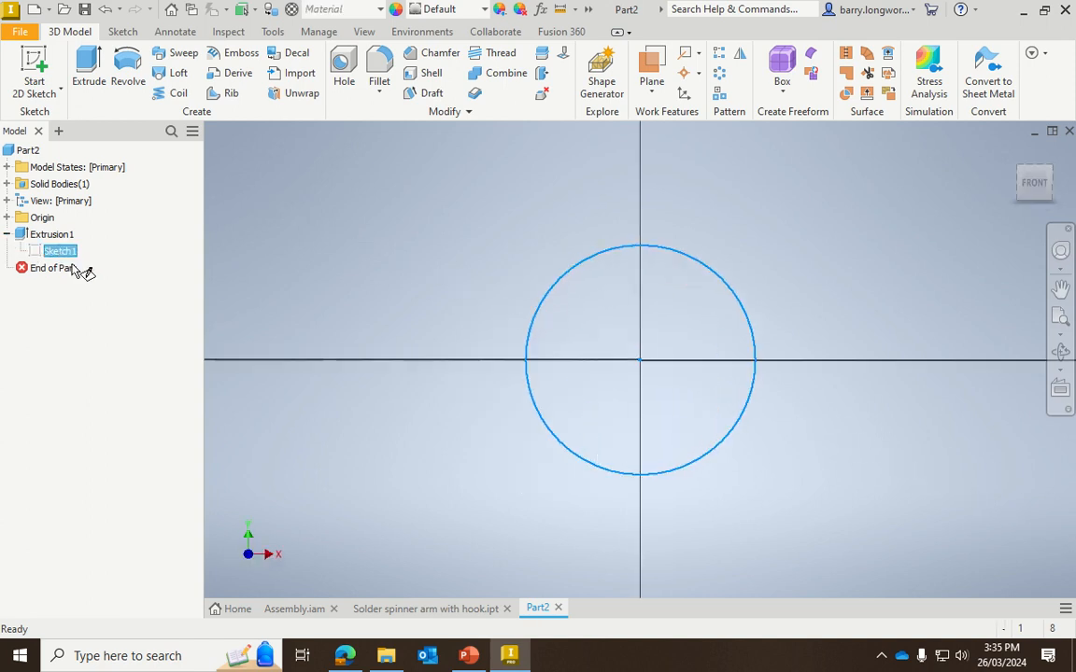
{"action": "left_click", "coordinate": [128, 64]}
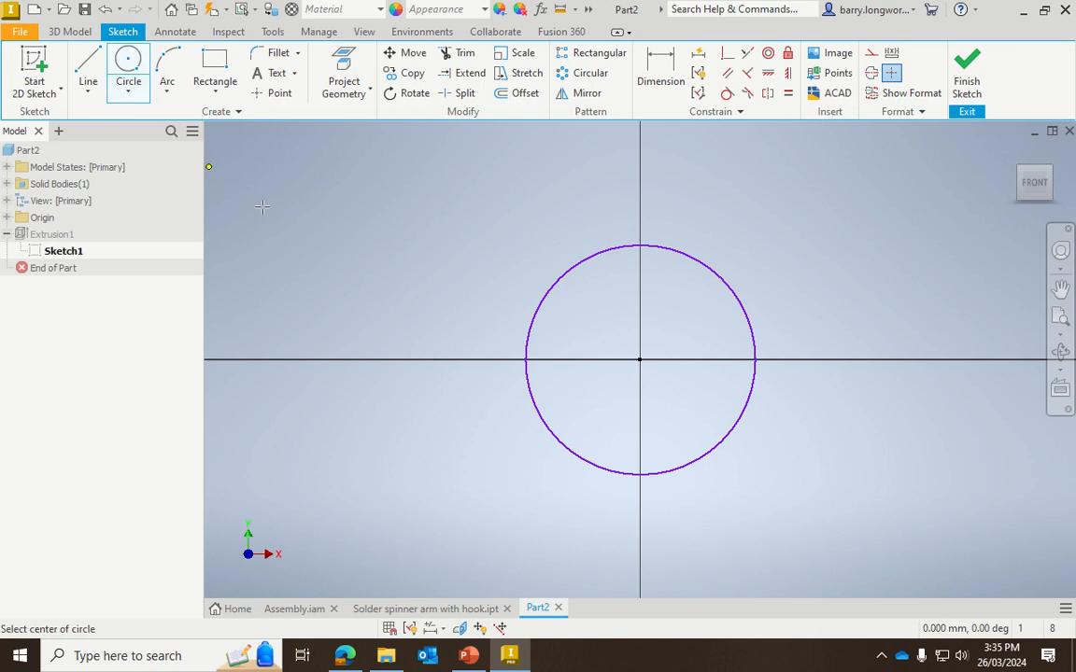
{"action": "left_click", "coordinate": [640, 358]}
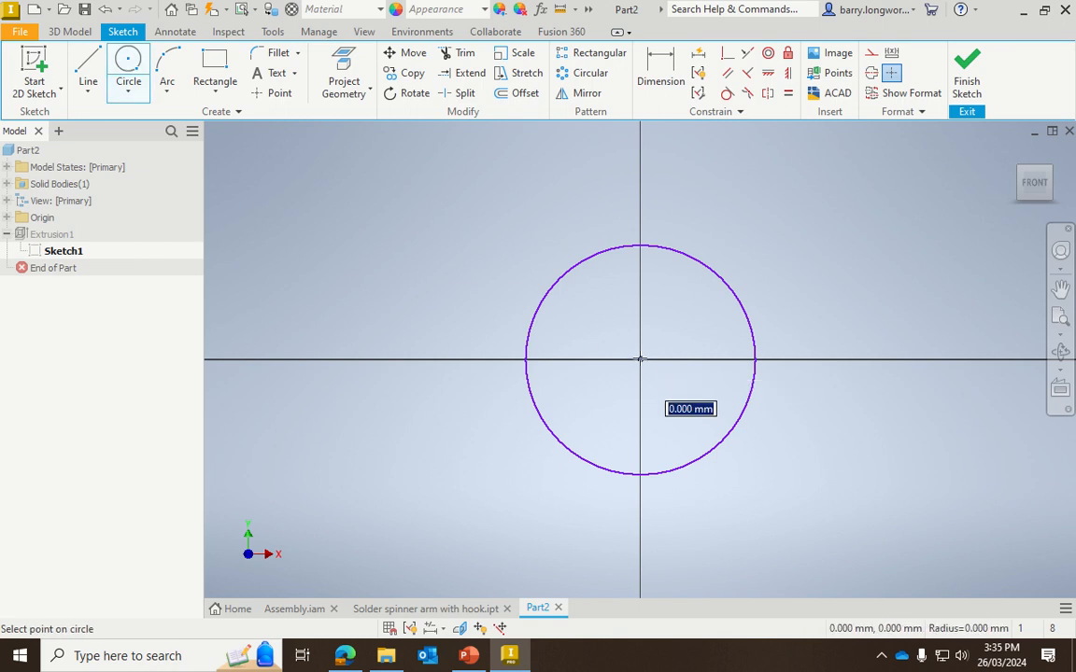
{"action": "left_click", "coordinate": [695, 360]}
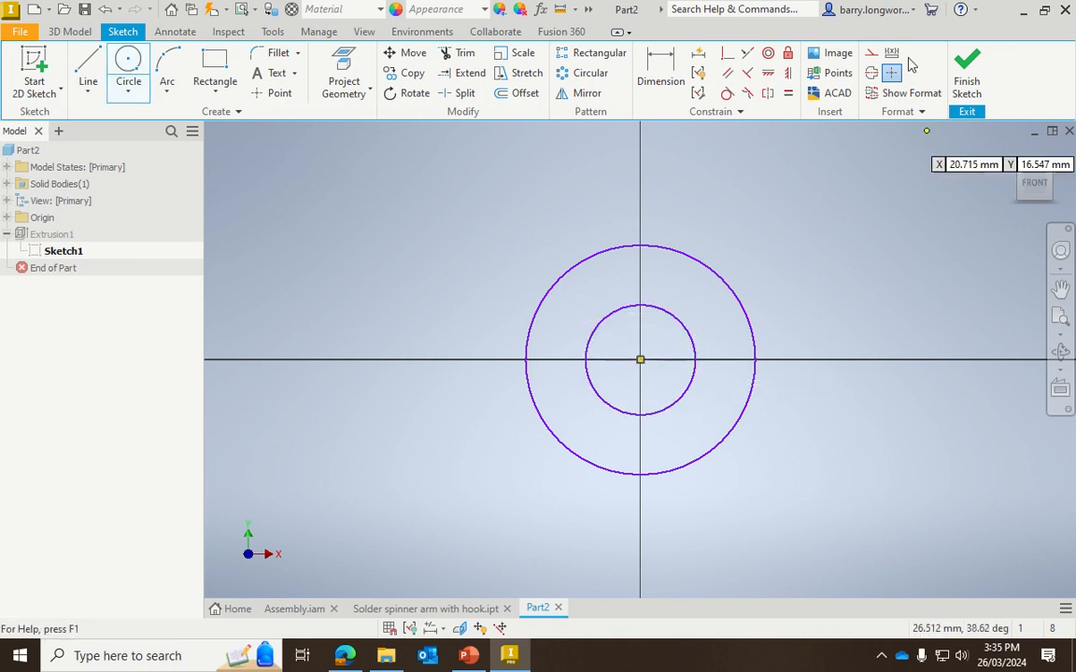
{"action": "left_click", "coordinate": [967, 74]}
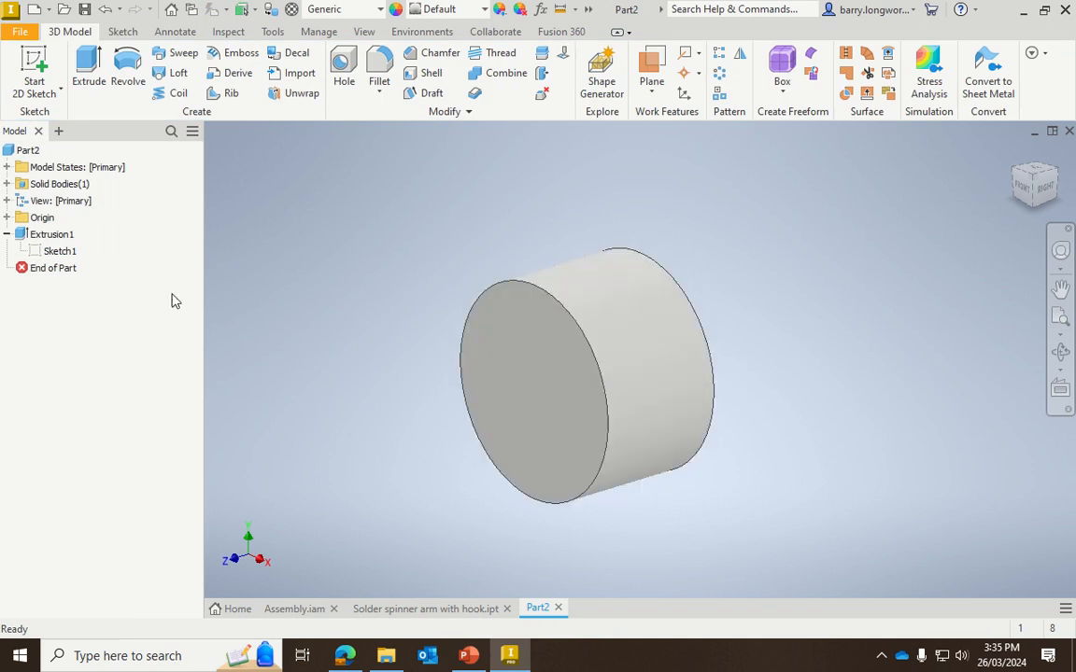
Edit the extrusion to exclude the inner circle from its profiles, leaving a central through hole.
{"action": "double_click", "coordinate": [41, 238]}
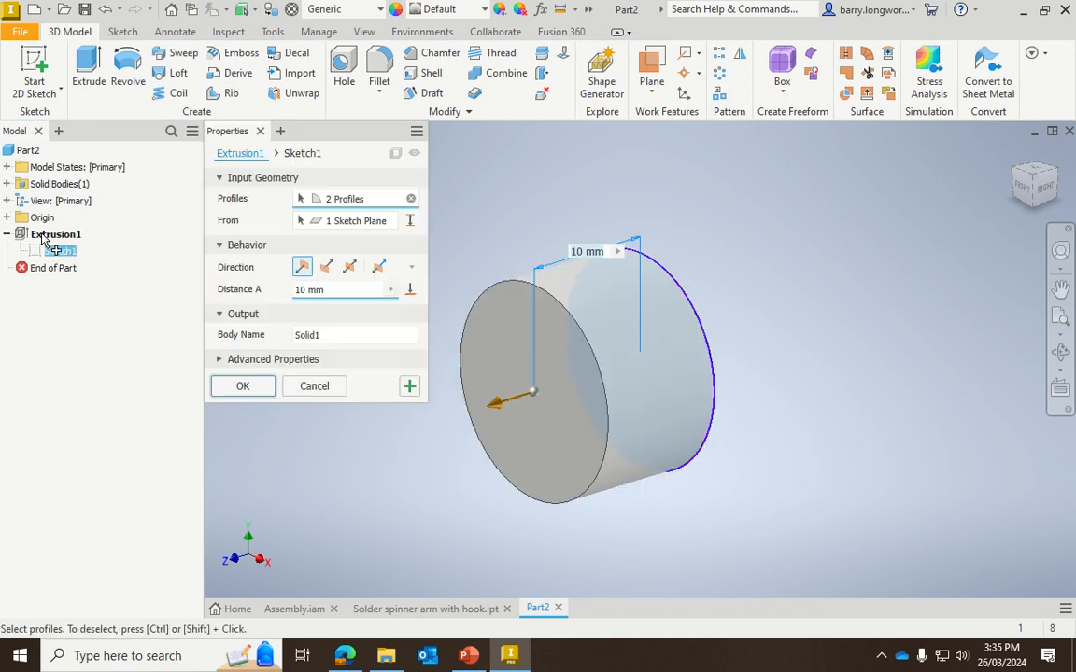
{"action": "left_click", "coordinate": [652, 369], "text": "ctrl"}
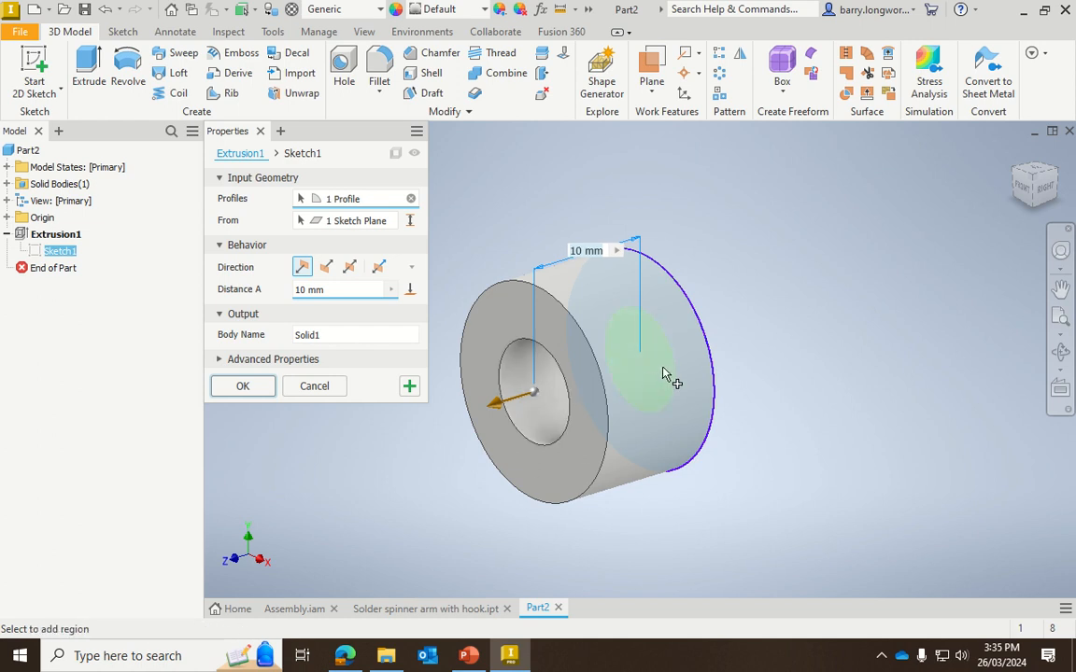
{"action": "left_click", "coordinate": [242, 386]}
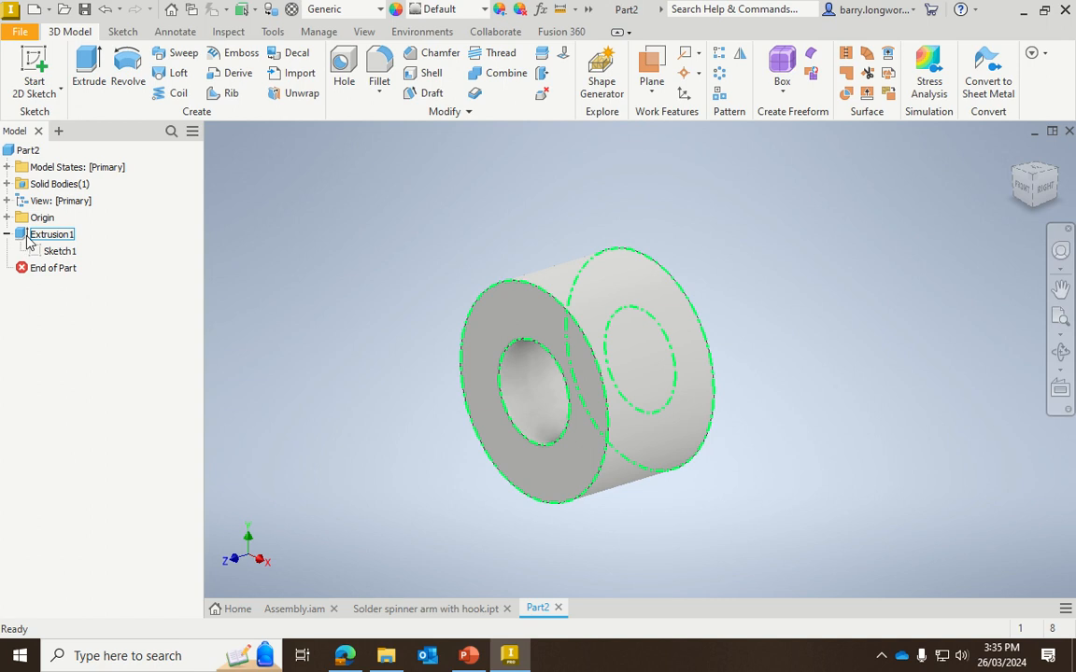
In the extrusion's sketch, draw a circle about 2.6 mm in diameter, centred about 5.8 mm directly above the origin.
{"action": "double_click", "coordinate": [58, 251]}
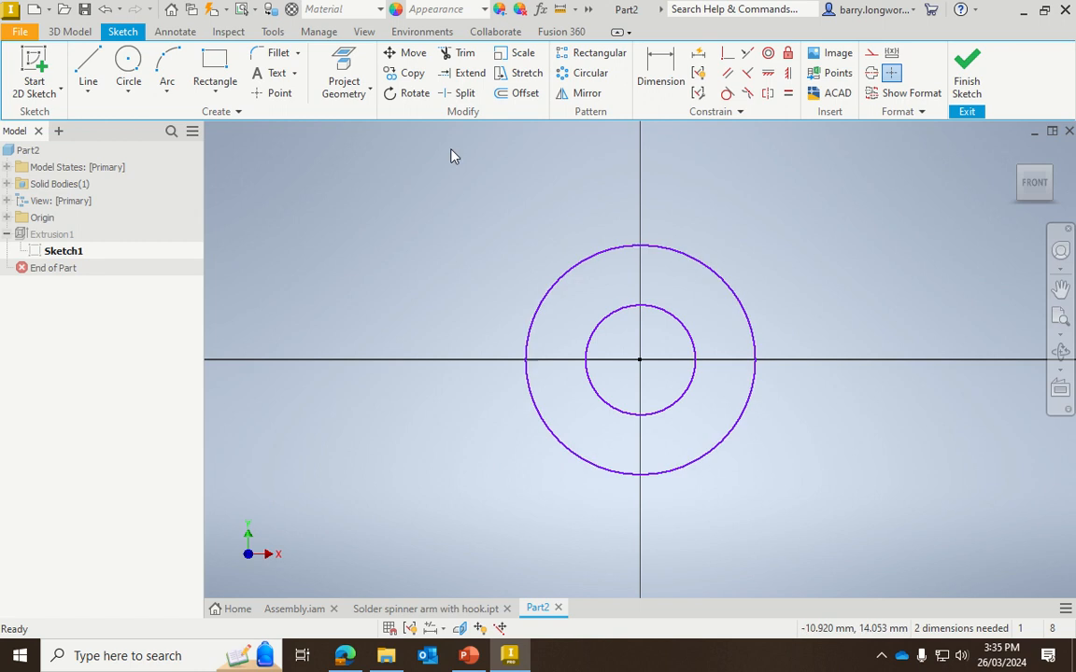
{"action": "left_click", "coordinate": [130, 70]}
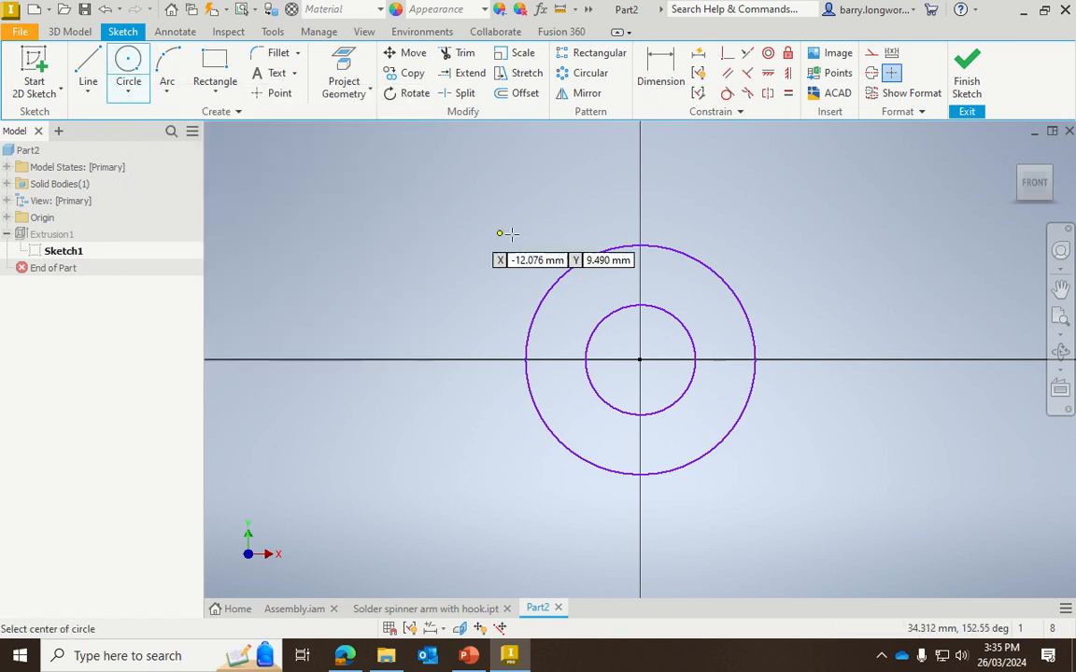
{"action": "left_click", "coordinate": [639, 280]}
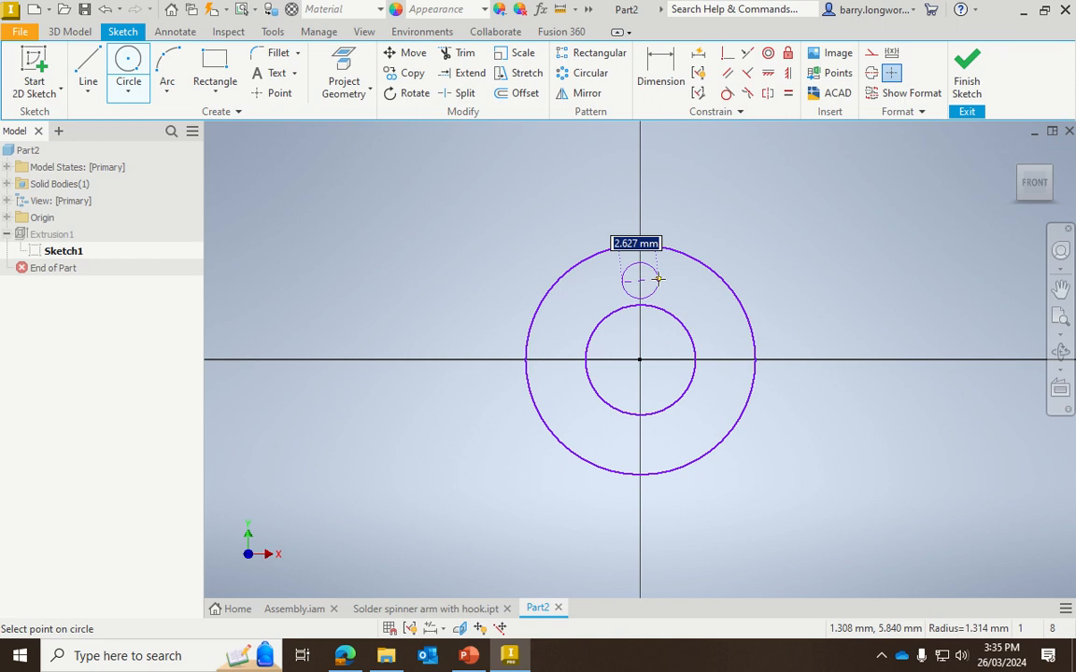
{"action": "left_click", "coordinate": [657, 279]}
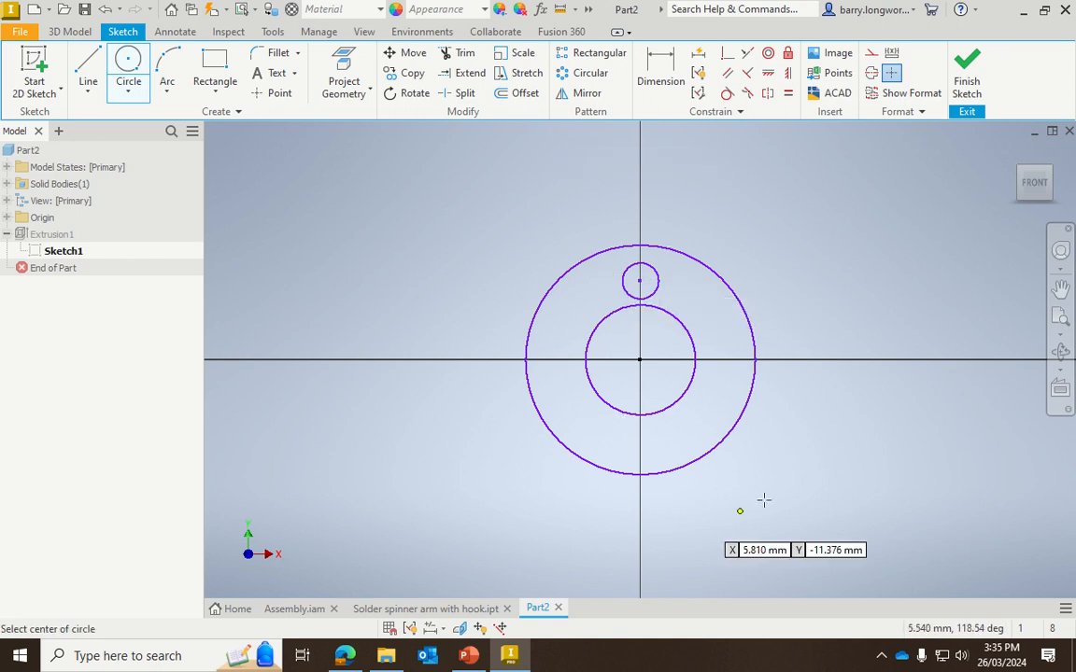
Circular-pattern the small circle around the origin as 6 instances over 360 degrees, and finish the sketch.
{"action": "left_click", "coordinate": [585, 73]}
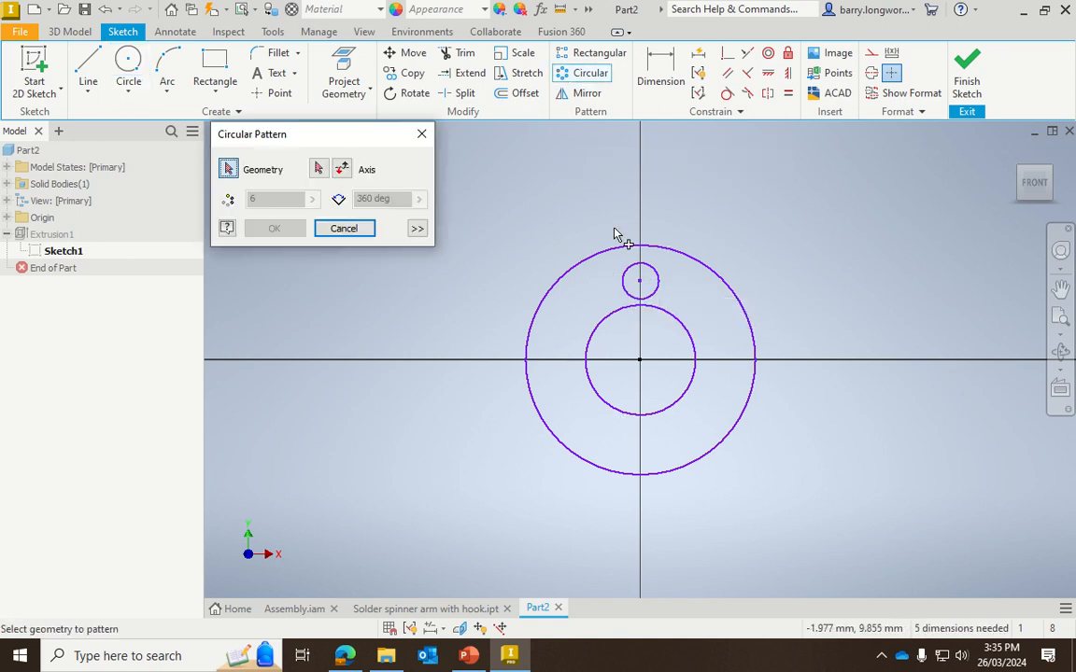
{"action": "left_click", "coordinate": [647, 277]}
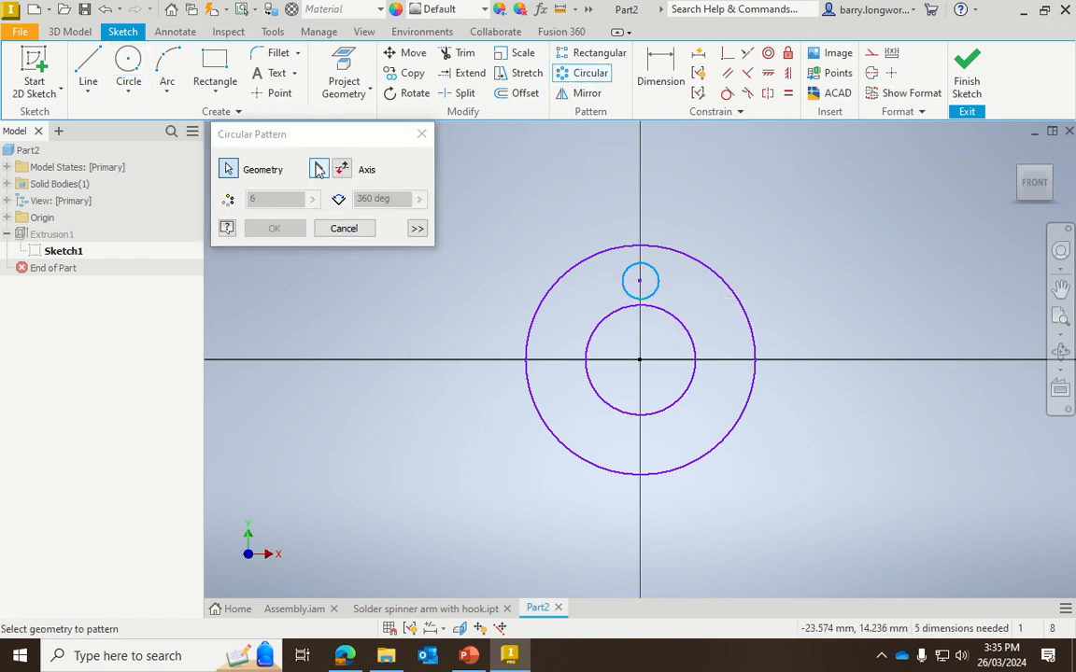
{"action": "left_click", "coordinate": [318, 169]}
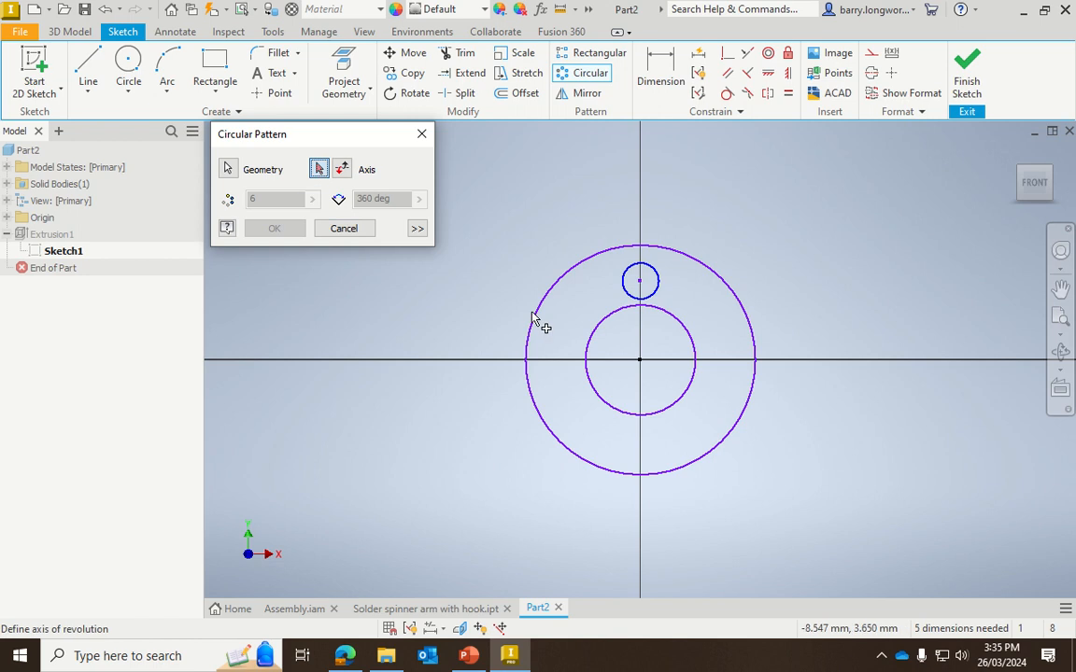
{"action": "left_click", "coordinate": [641, 365]}
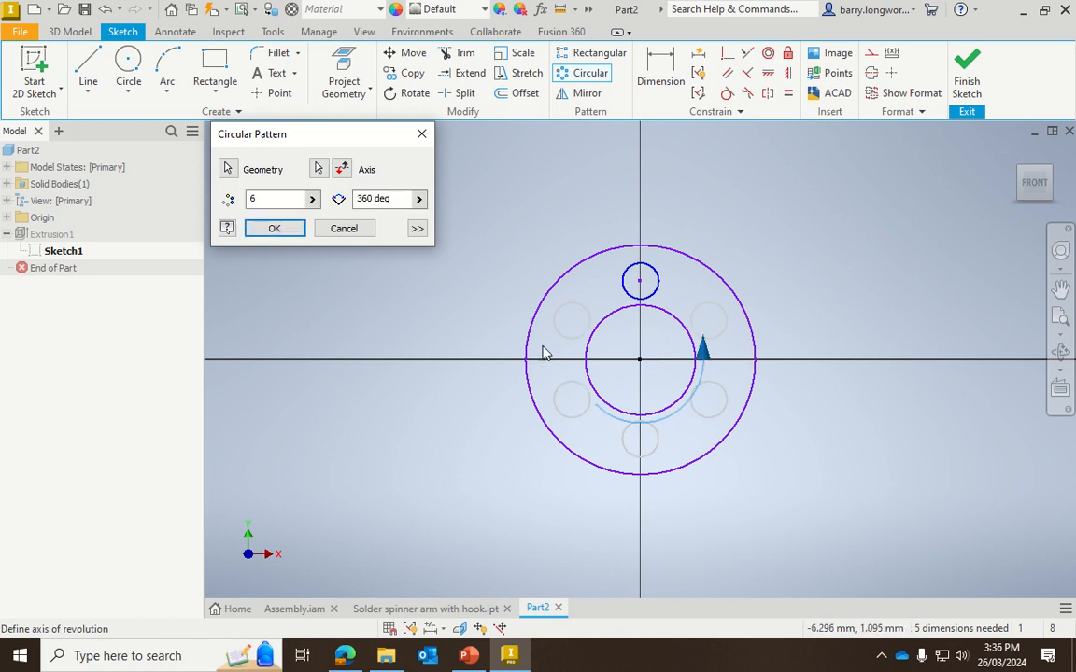
{"action": "left_click", "coordinate": [274, 230]}
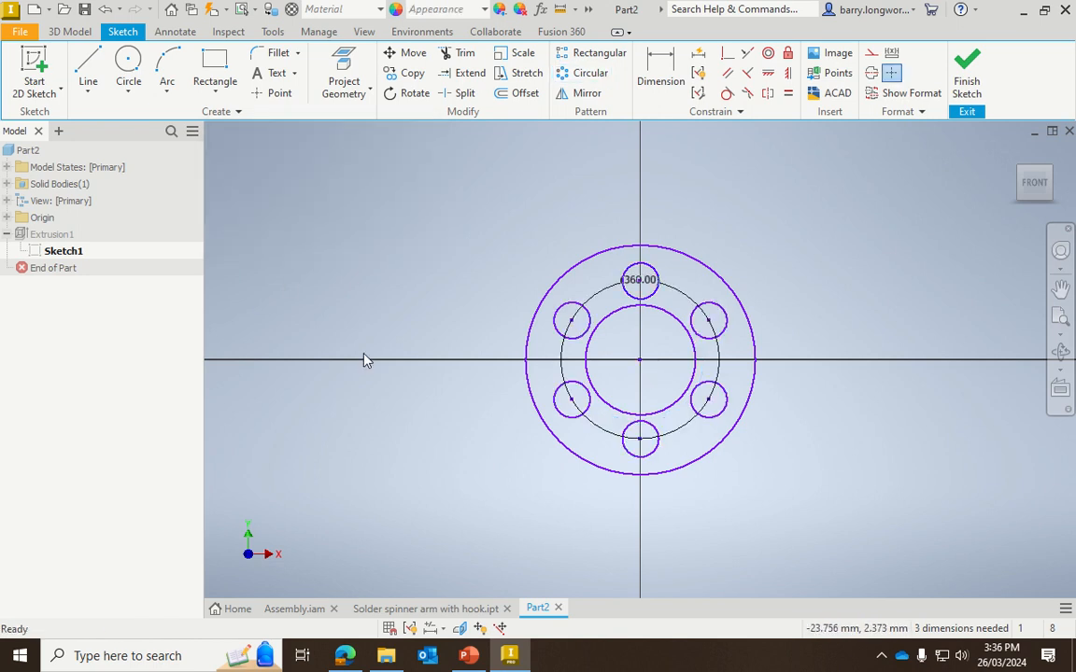
{"action": "left_click", "coordinate": [967, 82]}
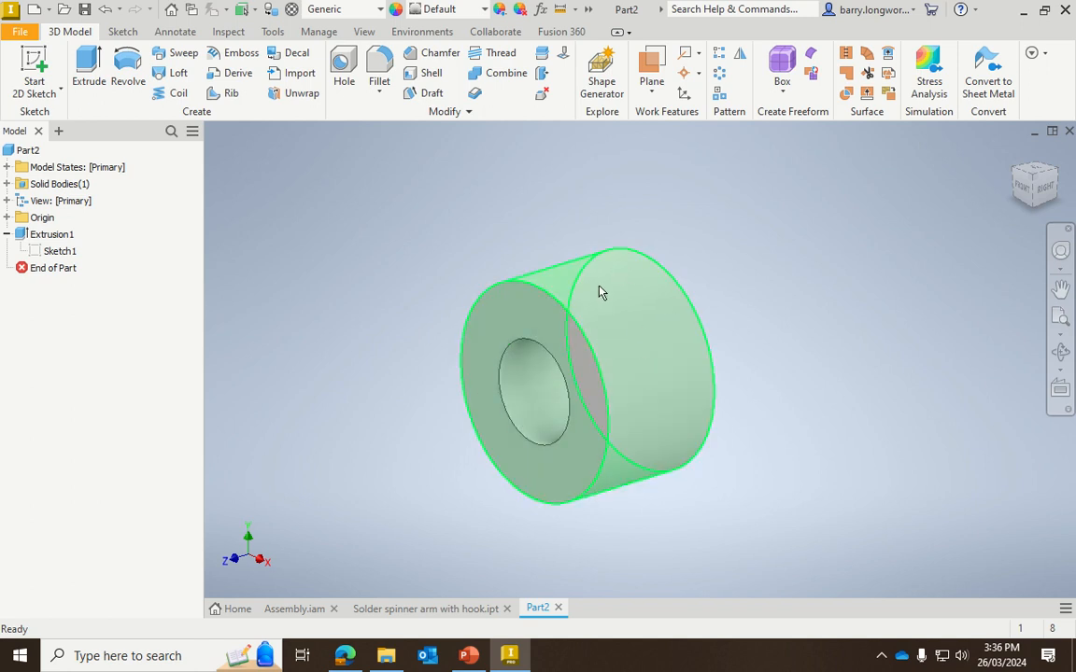
Share the extrusion's sketch so that another feature can use it.
{"action": "left_click", "coordinate": [51, 252]}
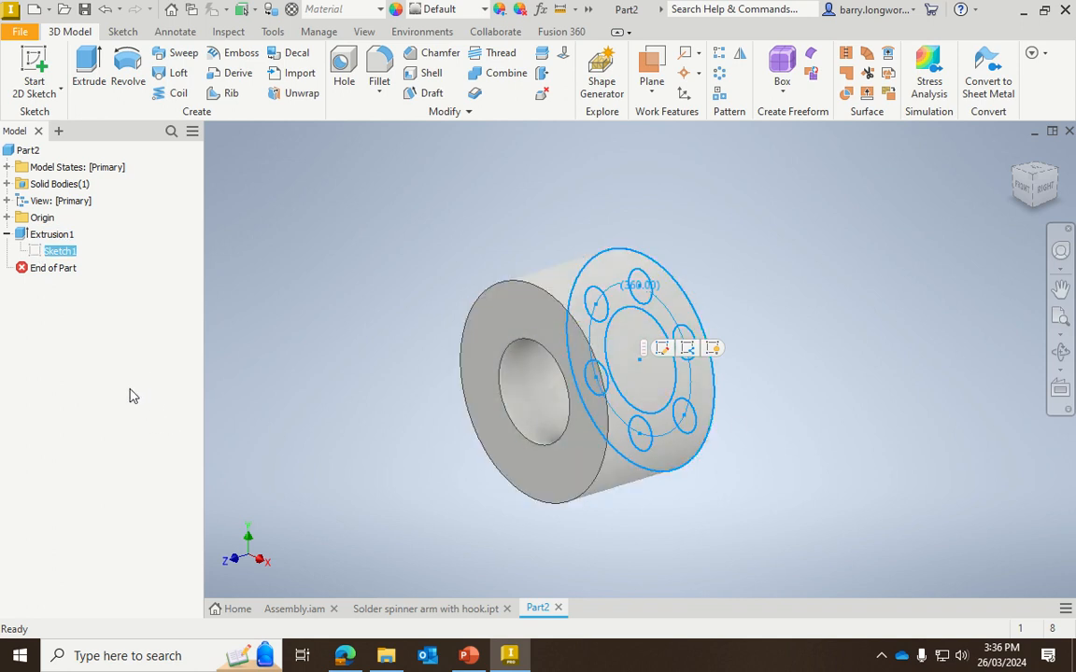
{"action": "right_click", "coordinate": [32, 252]}
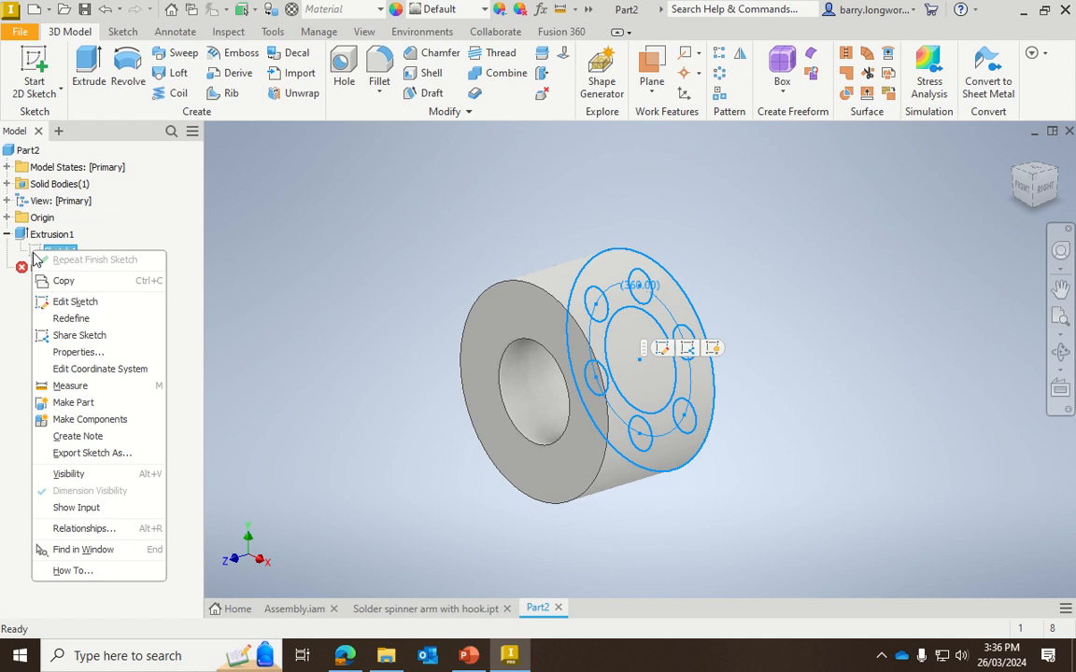
{"action": "left_click", "coordinate": [70, 338]}
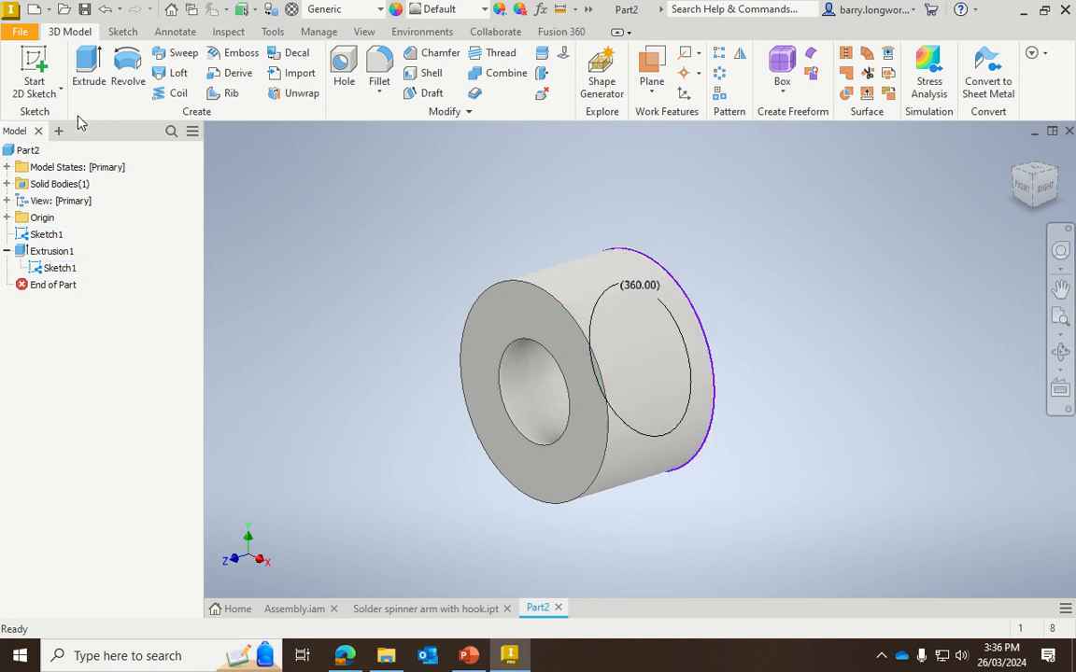
Start an extrusion from the shared sketch, set it to join and extend outward from the cylinder, and clear its profile selection.
{"action": "left_click", "coordinate": [92, 69]}
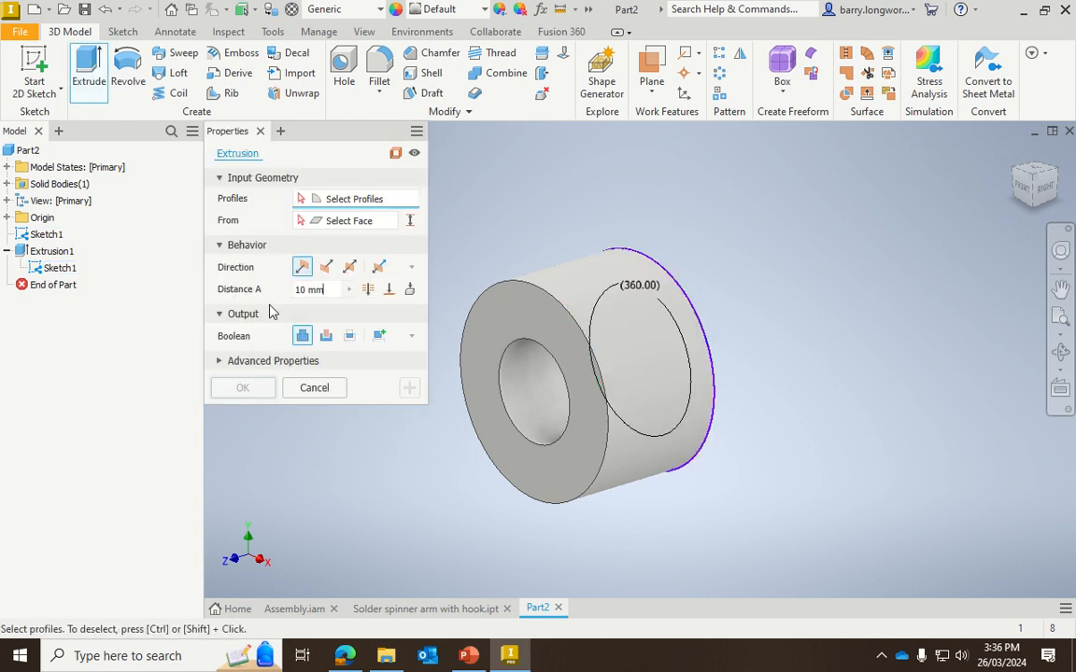
{"action": "left_click", "coordinate": [1058, 175]}
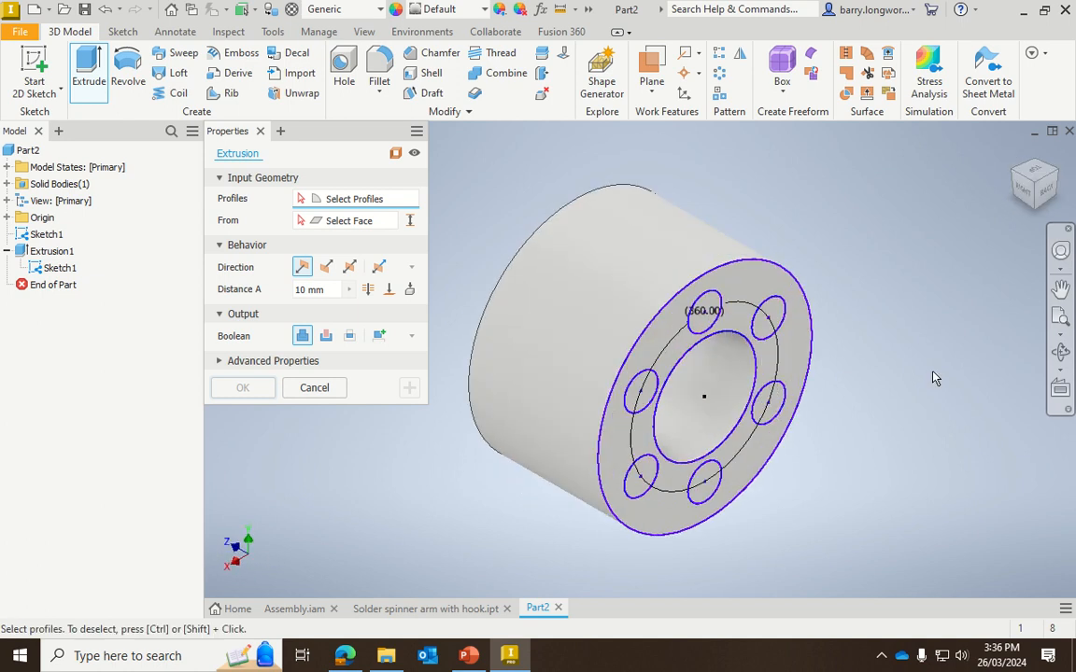
{"action": "left_click", "coordinate": [715, 306]}
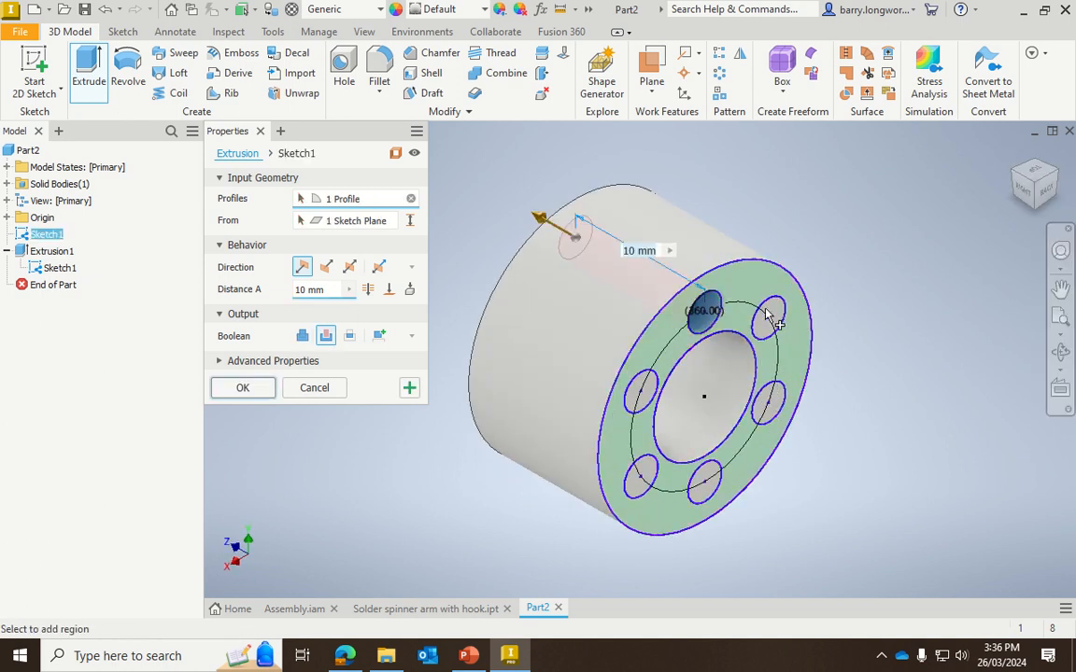
{"action": "left_click", "coordinate": [755, 307]}
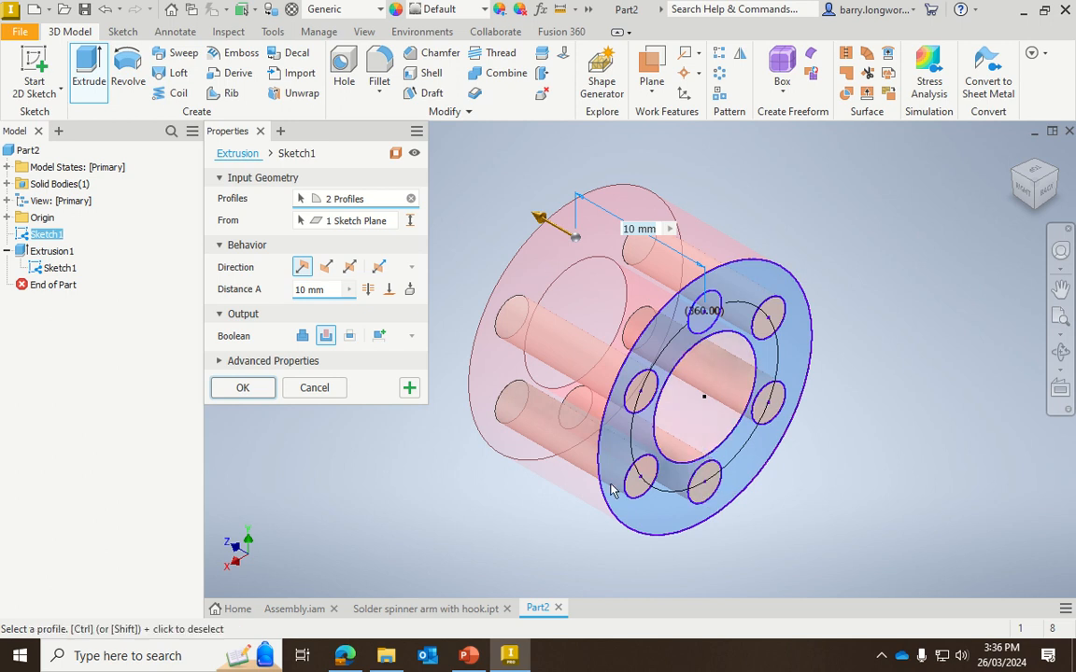
{"action": "left_click", "coordinate": [302, 337]}
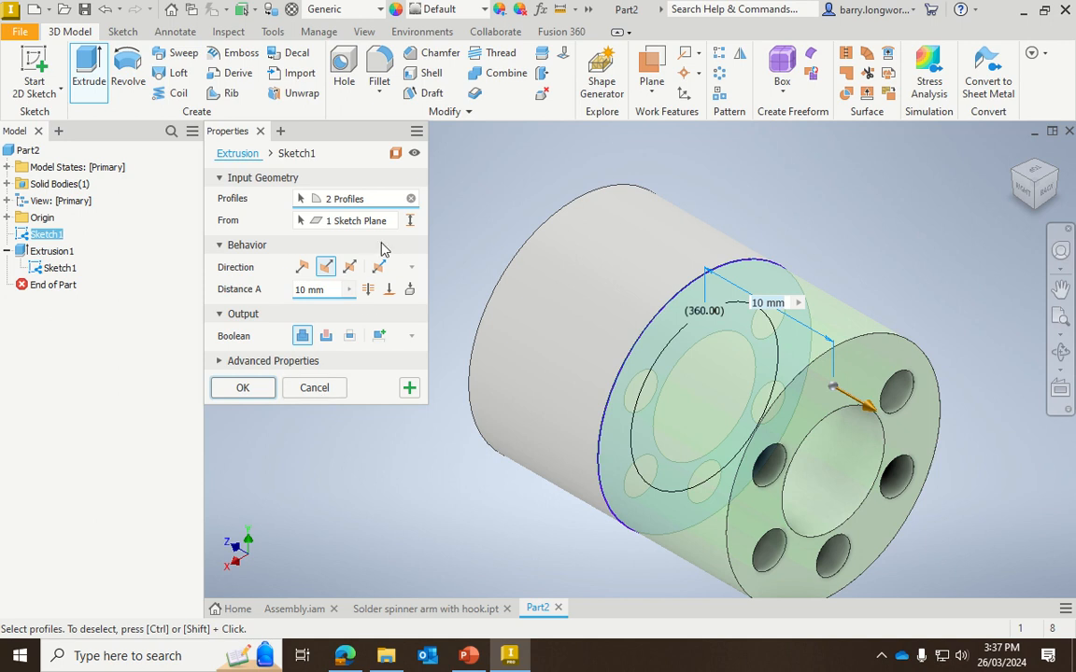
{"action": "left_click", "coordinate": [411, 199]}
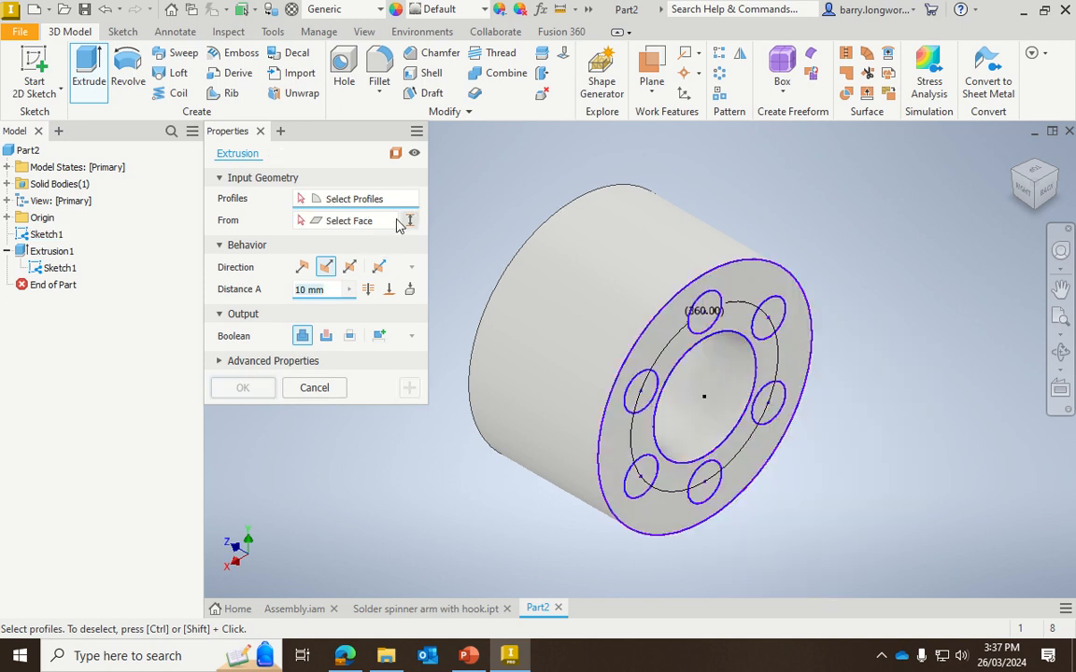
{"action": "left_click", "coordinate": [706, 320]}
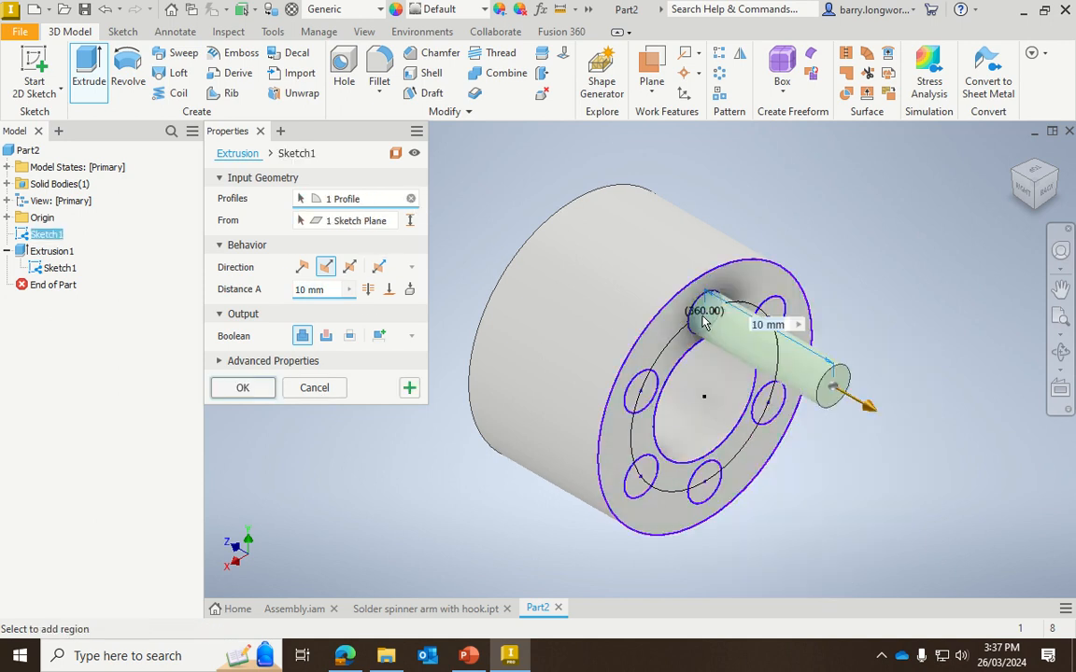
{"action": "left_click", "coordinate": [653, 403]}
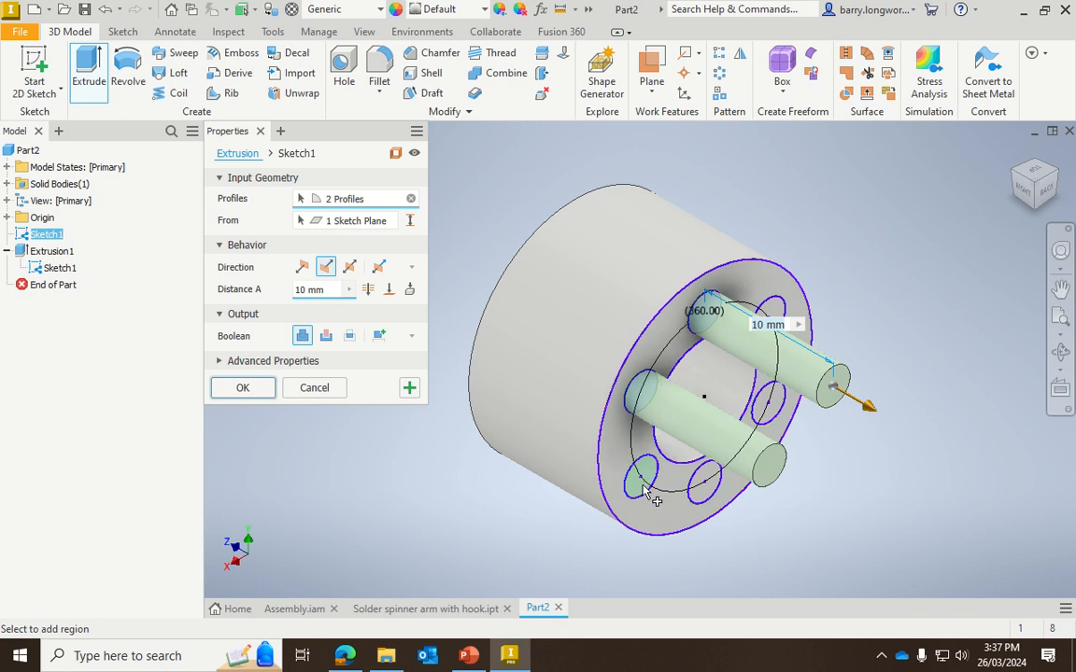
{"action": "left_click", "coordinate": [599, 441]}
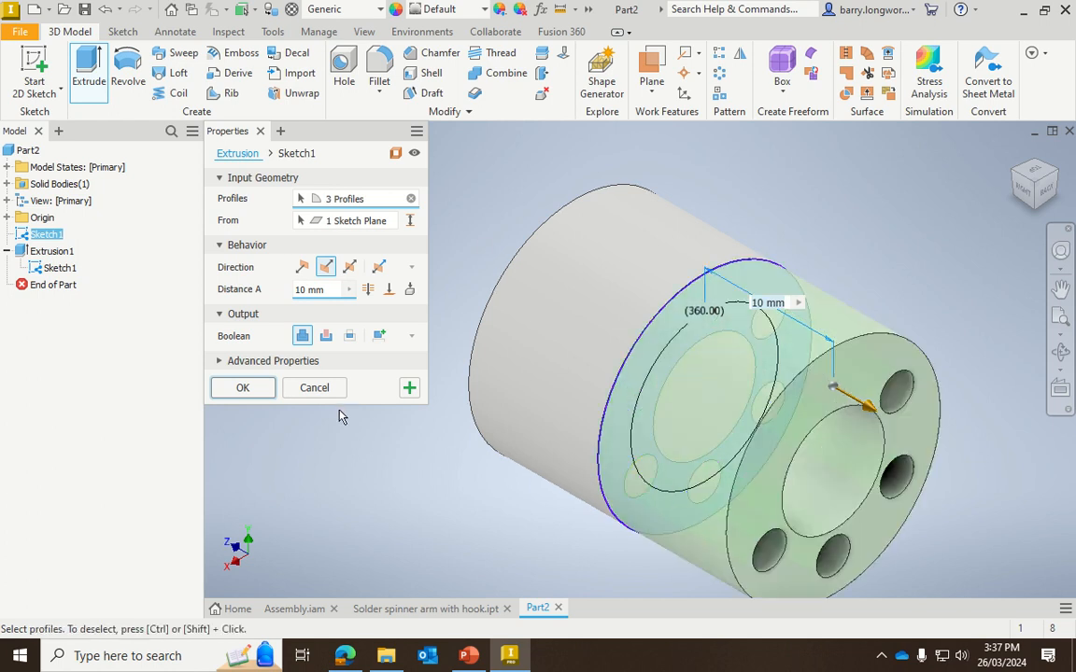
{"action": "left_click", "coordinate": [411, 198]}
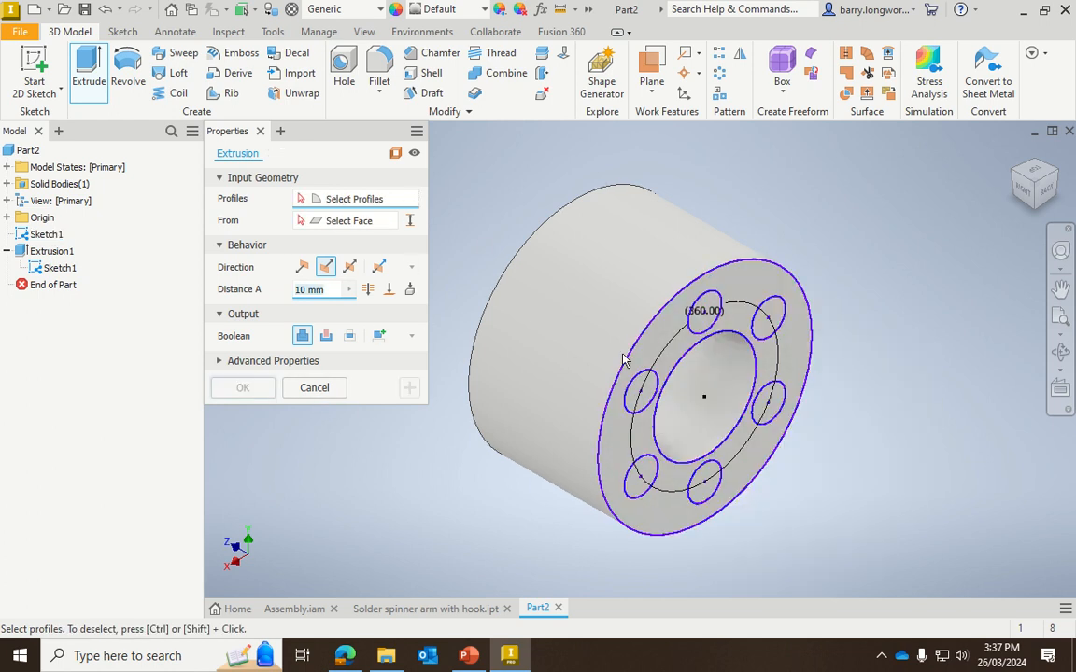
Extrude the six small patterned circles outward from the cylinder's face by 2 mm, joined to the body.
{"action": "left_click", "coordinate": [698, 320]}
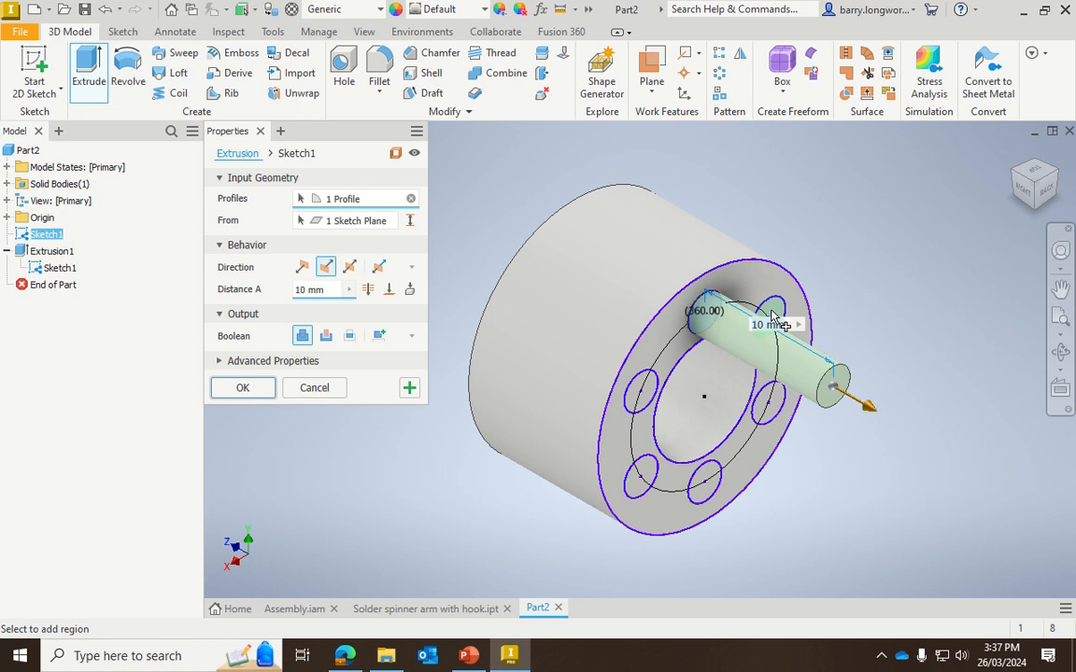
{"action": "left_click", "coordinate": [767, 313]}
{"action": "left_click", "coordinate": [654, 394]}
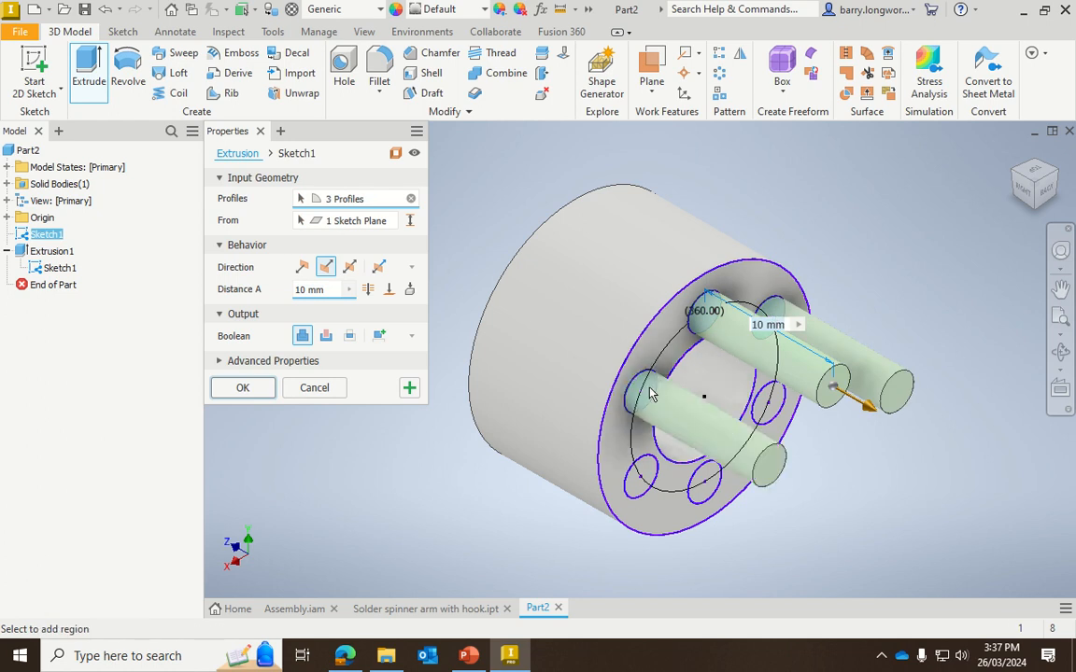
{"action": "left_click", "coordinate": [644, 482]}
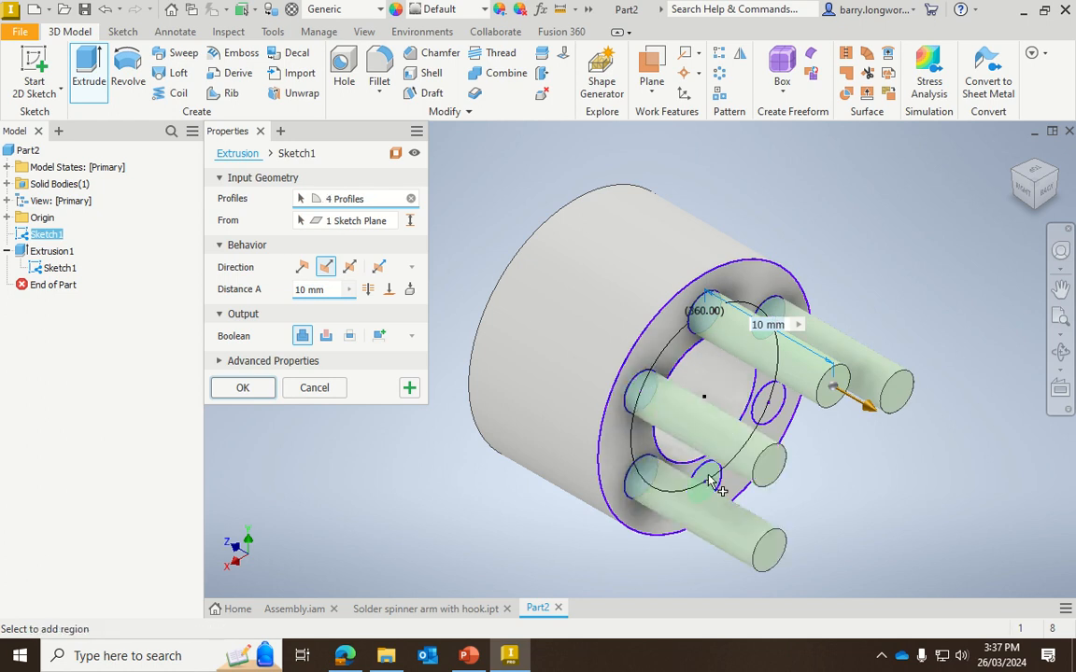
{"action": "left_click", "coordinate": [702, 487]}
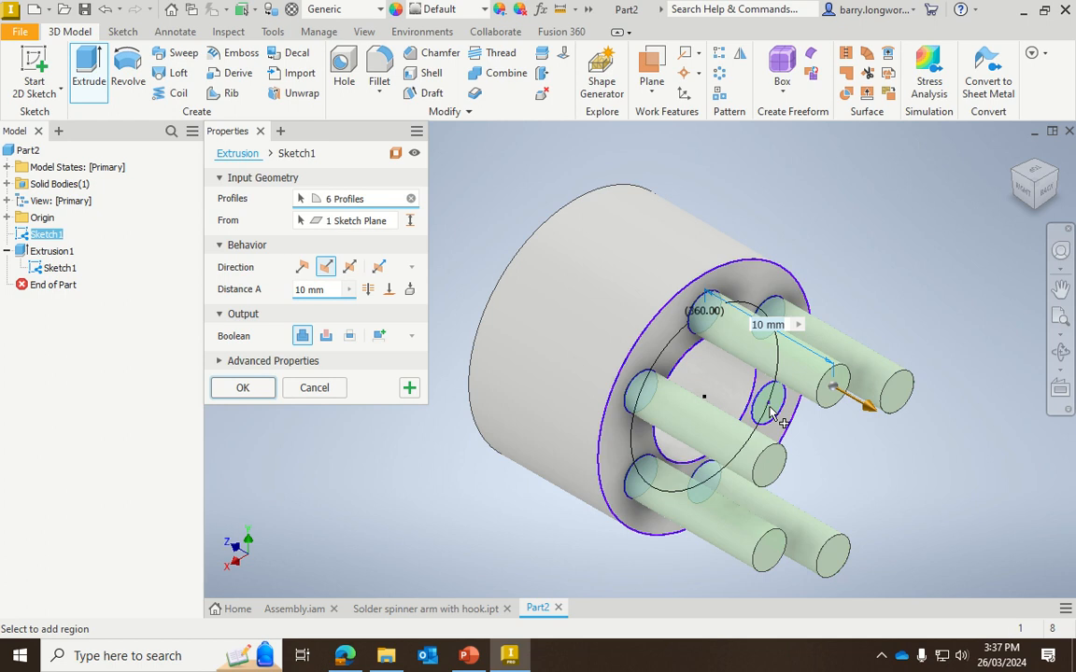
{"action": "left_click", "coordinate": [1059, 180]}
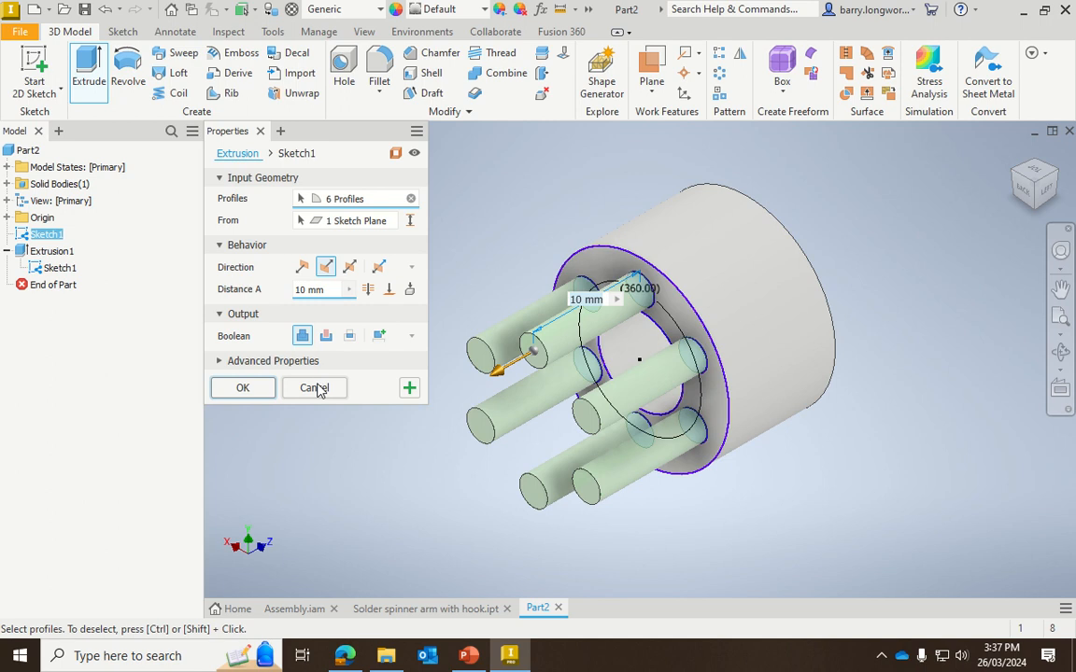
{"action": "type", "text": "2"}
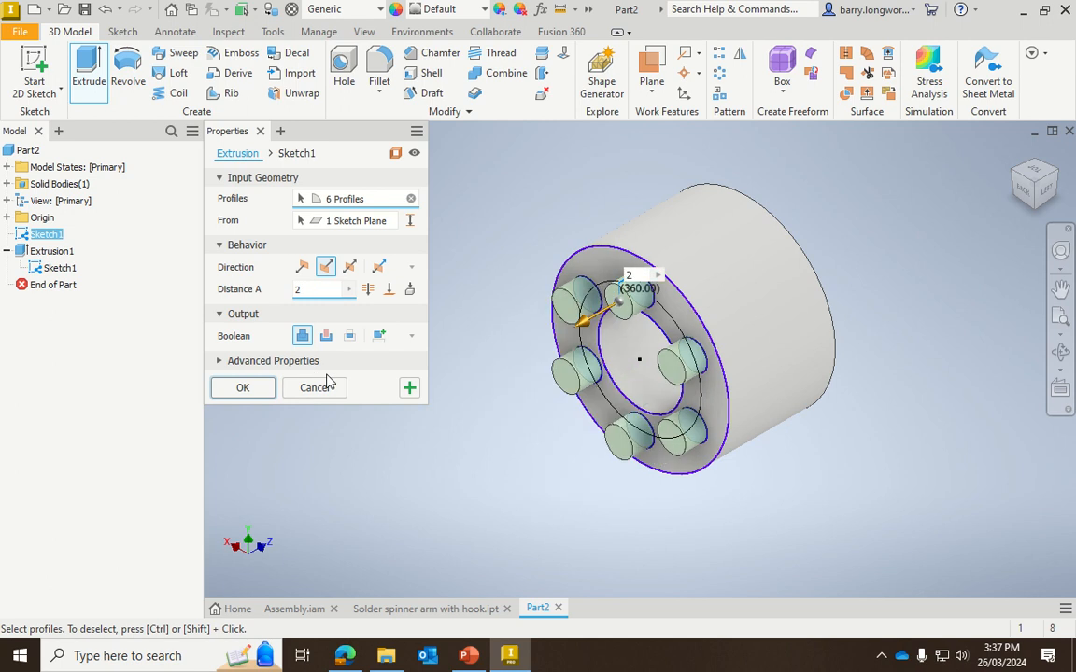
{"action": "left_click", "coordinate": [245, 388]}
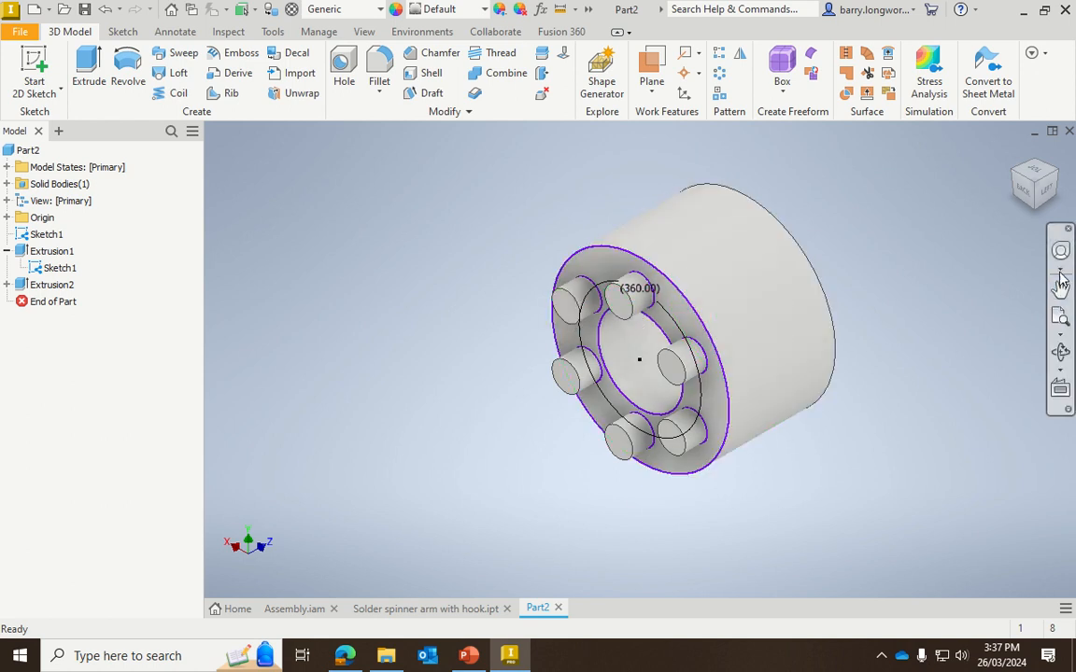
Turn off the visibility of the shared sketch used by both extrusions.
{"action": "left_click", "coordinate": [1012, 176]}
{"action": "left_click", "coordinate": [1011, 176]}
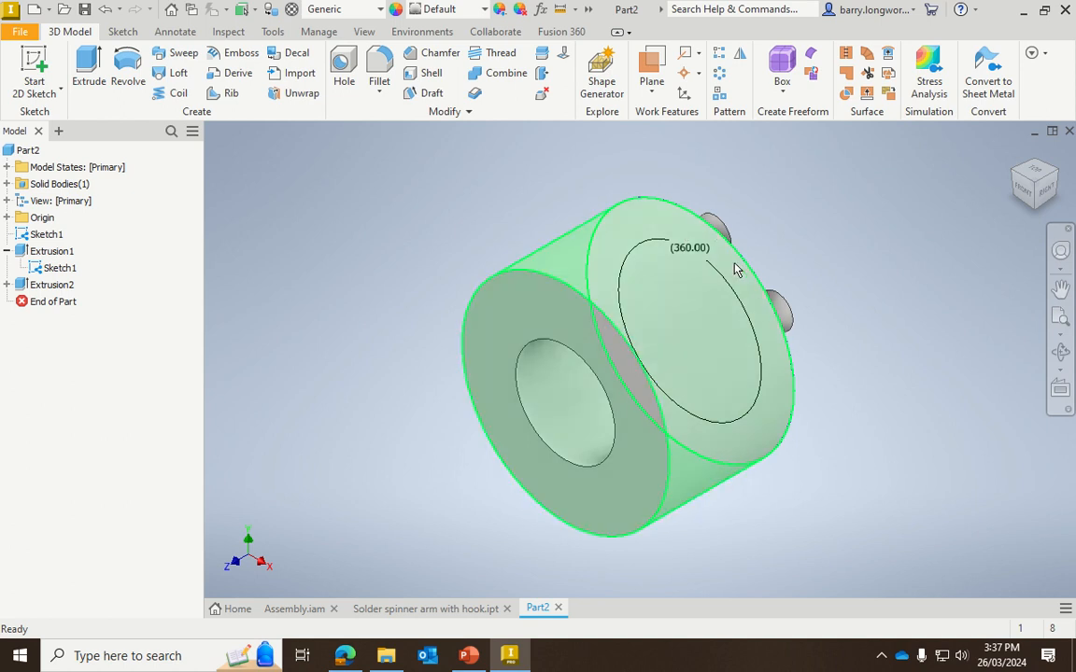
{"action": "left_click", "coordinate": [721, 233]}
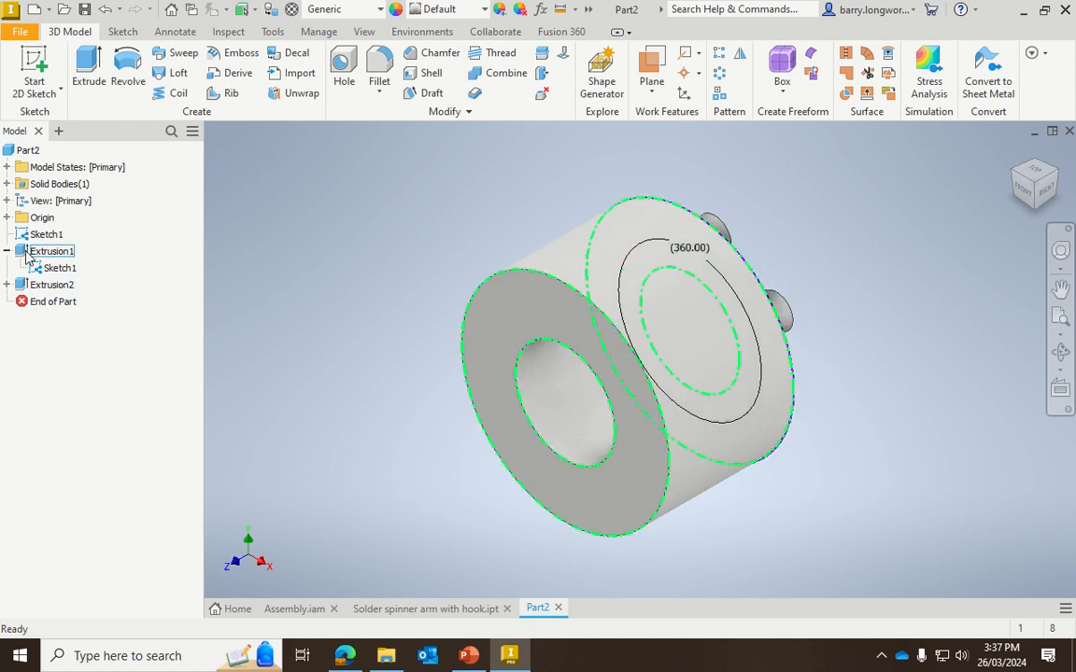
{"action": "left_click", "coordinate": [6, 284]}
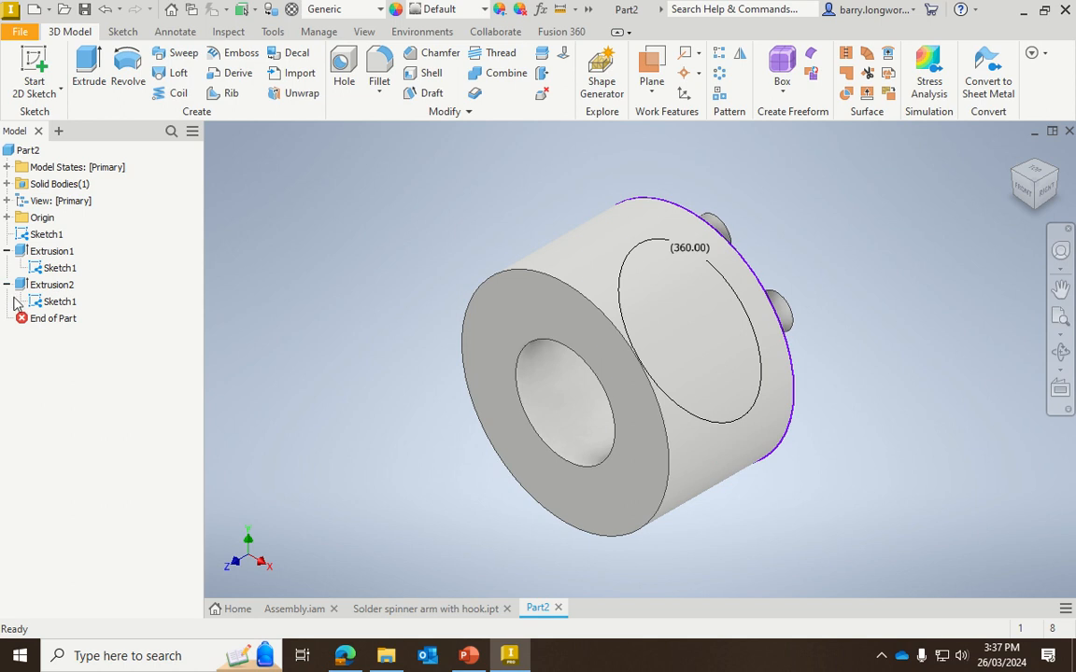
{"action": "left_click", "coordinate": [45, 234]}
{"action": "right_click", "coordinate": [46, 235]}
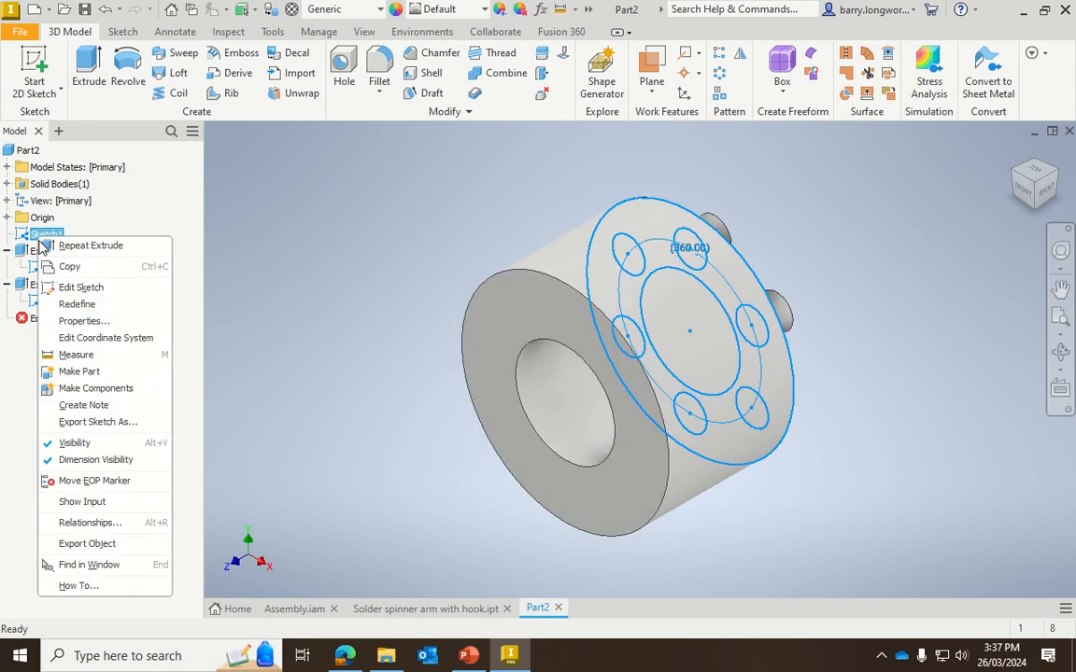
{"action": "left_click", "coordinate": [65, 443]}
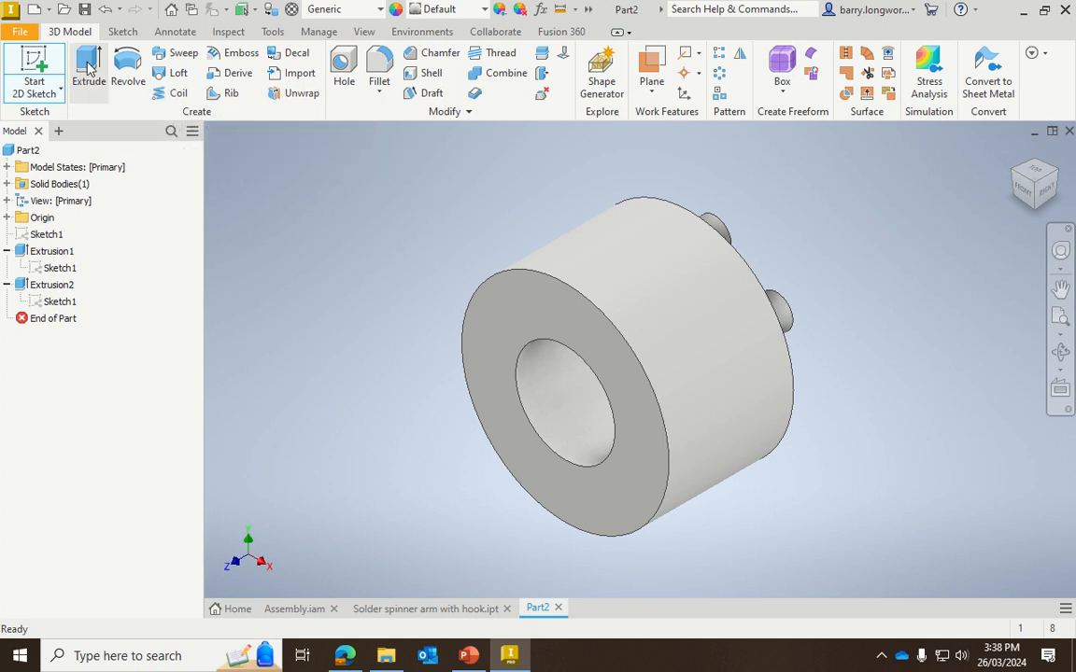
{"action": "key", "text": "s"}
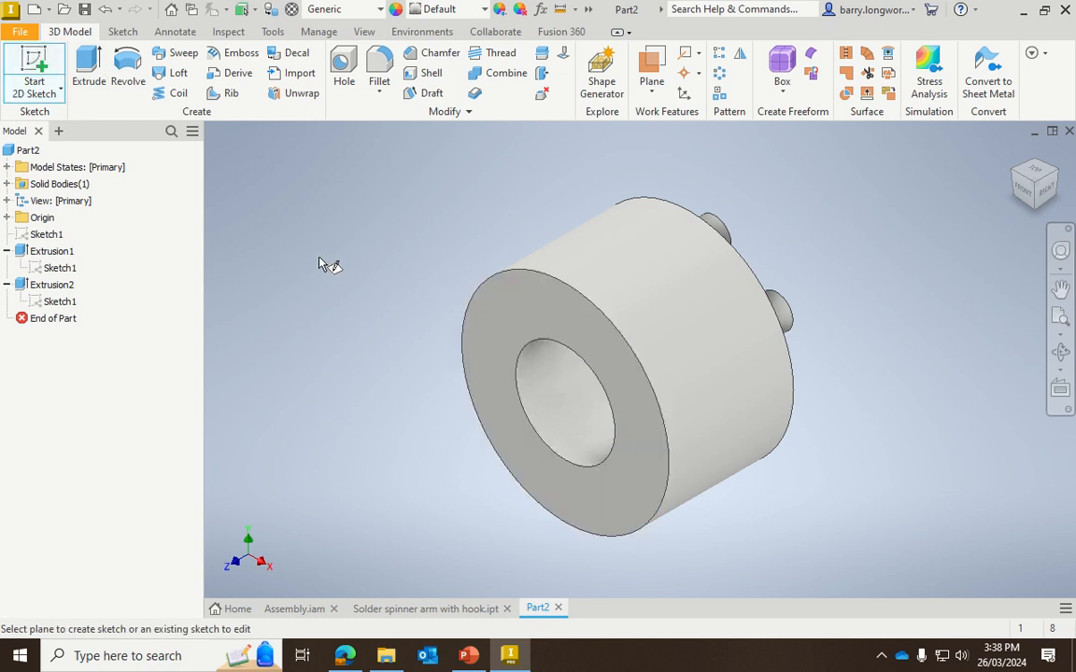
{"action": "key", "text": "Escape"}
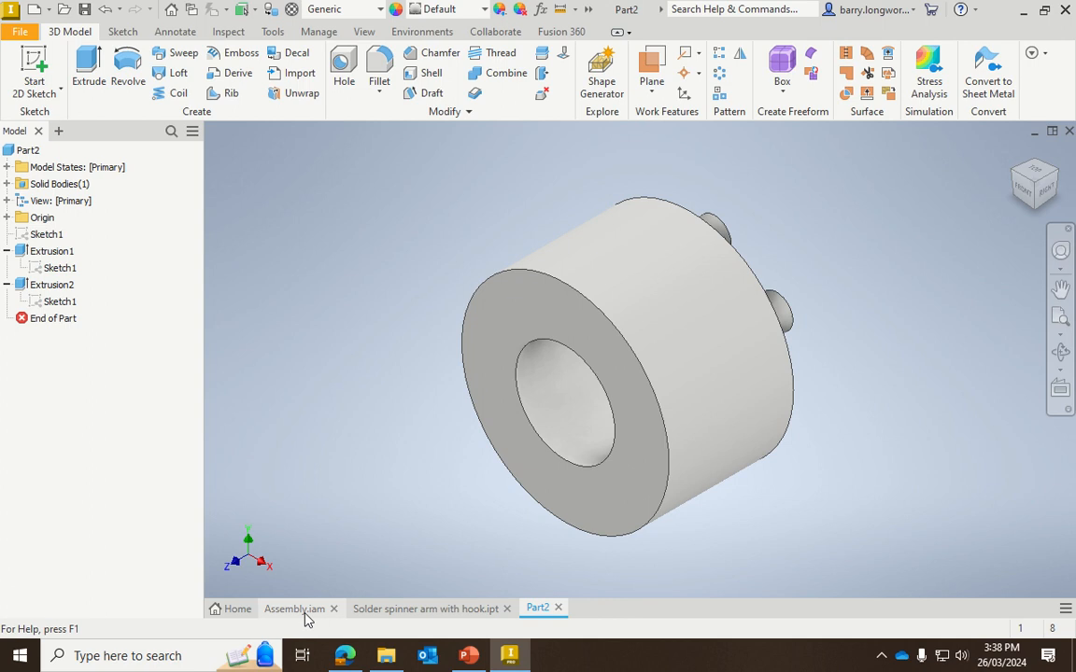
Switch to the Solder spinner arm with hook part and inspect the sketches behind Extrusion1, Hole1 and Extrusion2.
{"action": "left_click", "coordinate": [414, 609]}
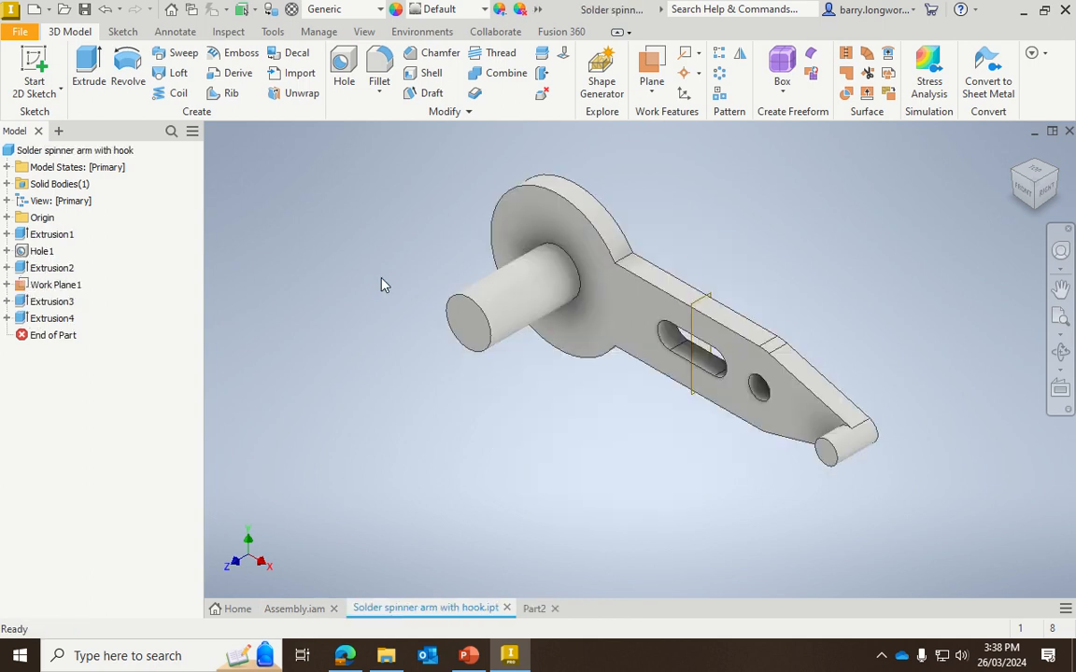
{"action": "left_click", "coordinate": [7, 235]}
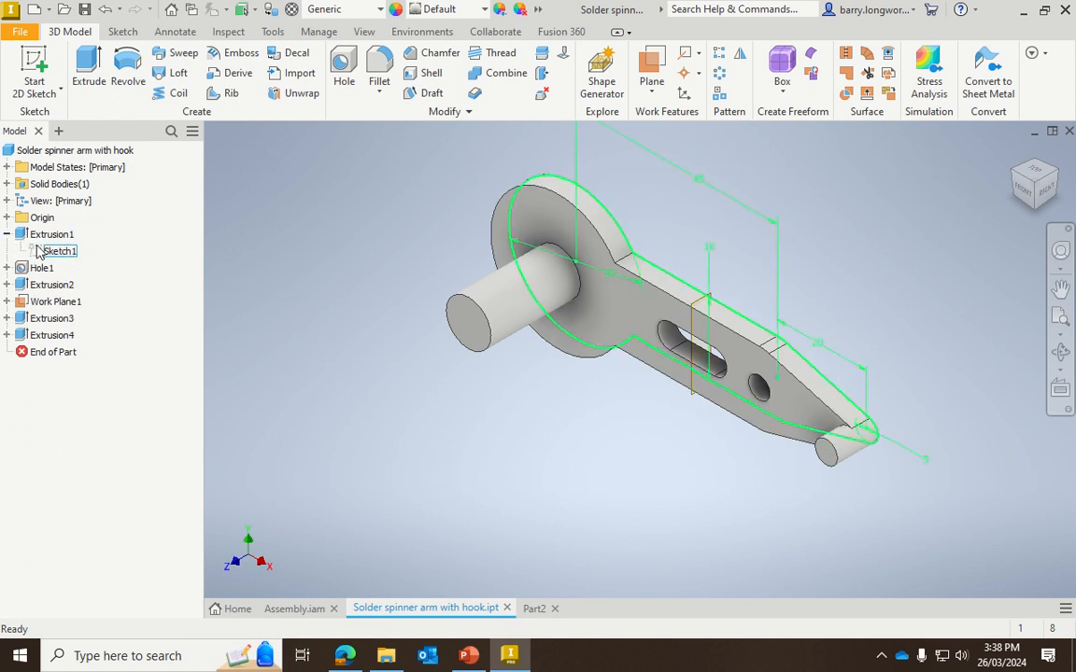
{"action": "left_click", "coordinate": [8, 234]}
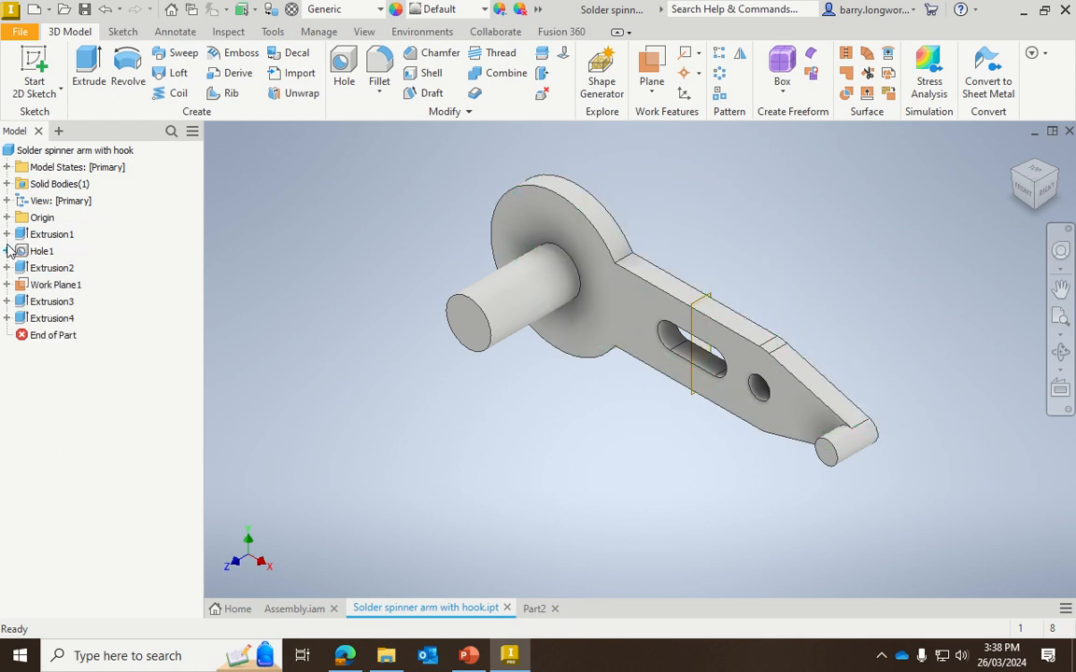
{"action": "left_click", "coordinate": [7, 251]}
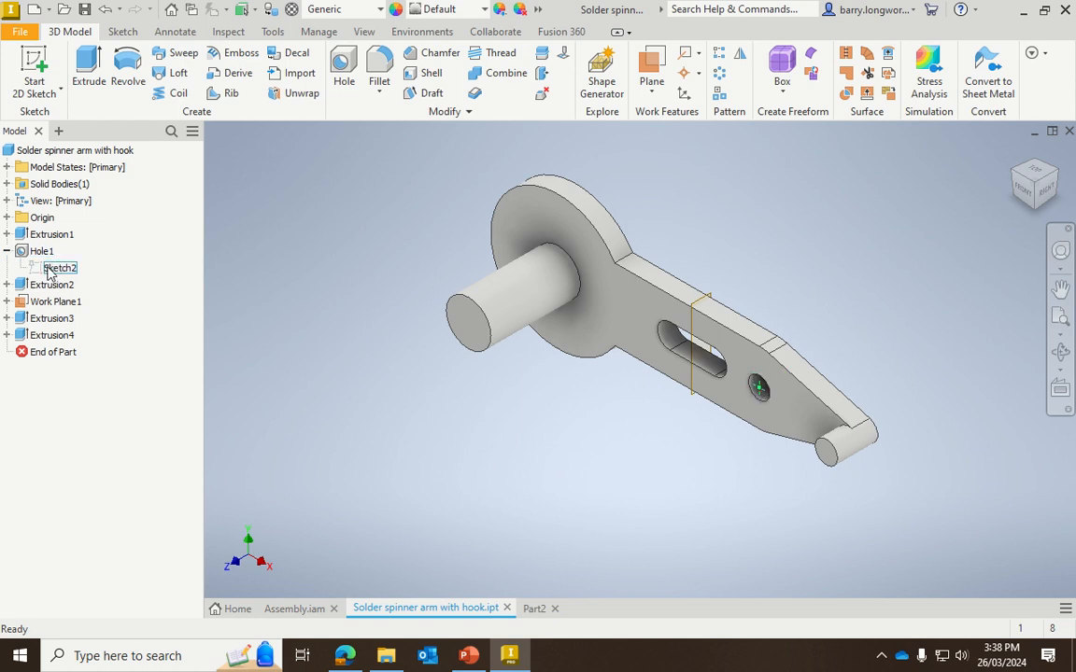
{"action": "left_click", "coordinate": [7, 251]}
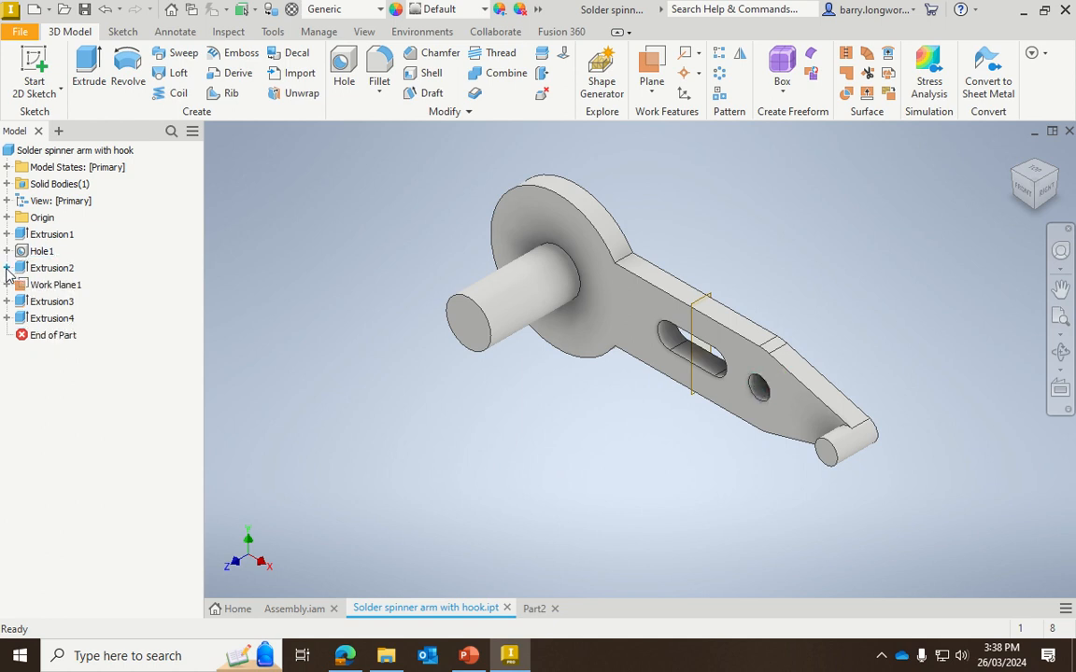
{"action": "left_click", "coordinate": [8, 268]}
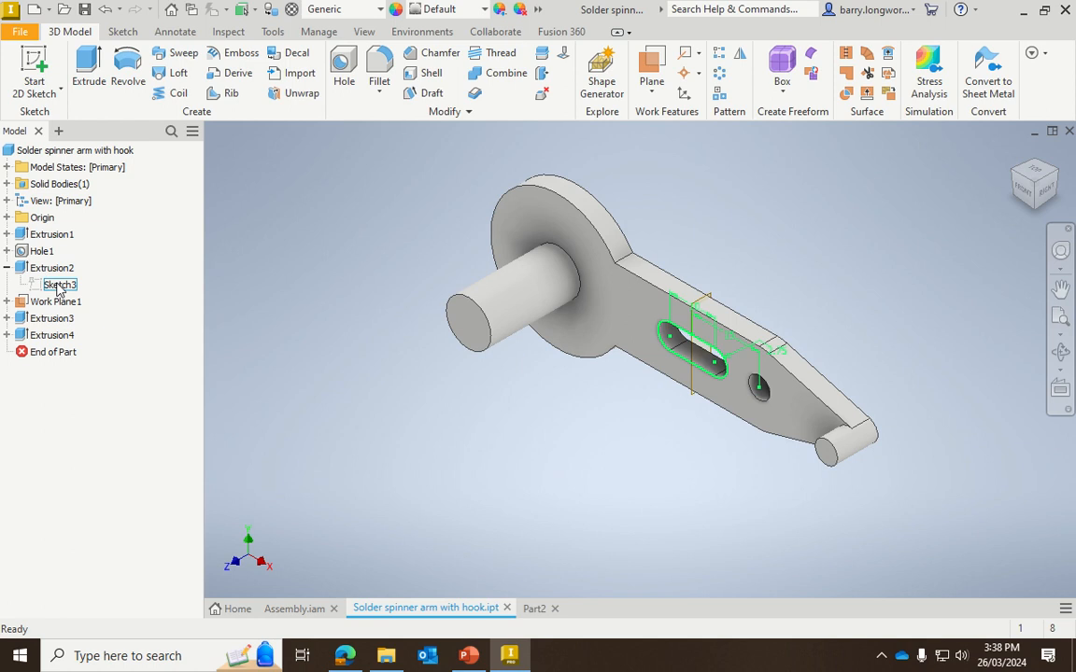
{"action": "left_click", "coordinate": [8, 268]}
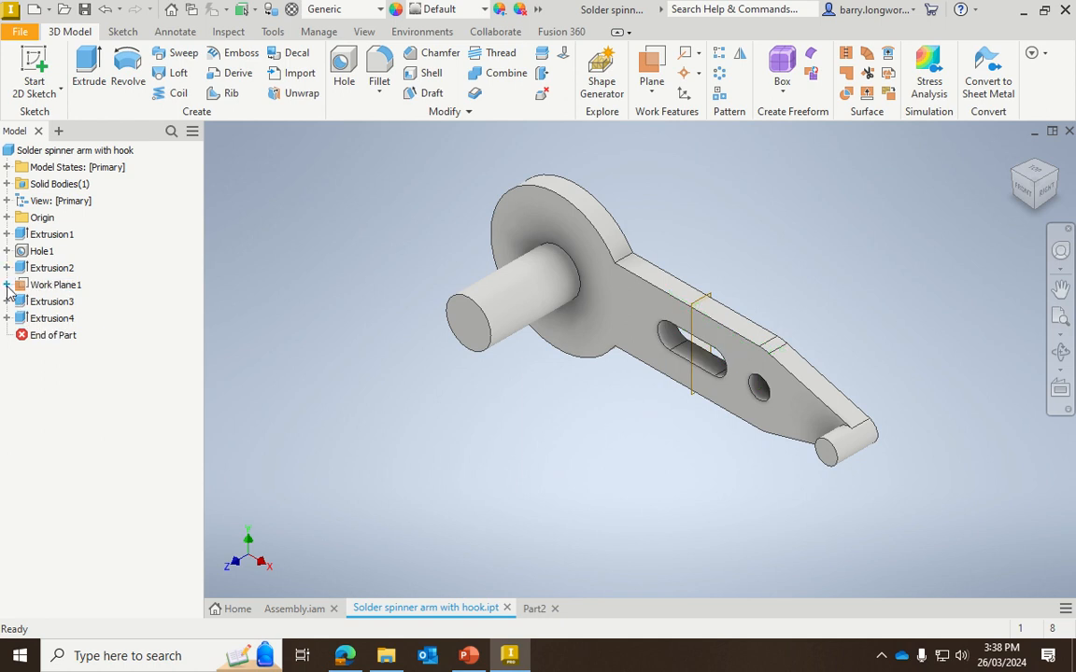
Inspect the reference plane behind Work Plane1 and the sketches behind Extrusion3 and Extrusion4.
{"action": "left_click", "coordinate": [7, 285]}
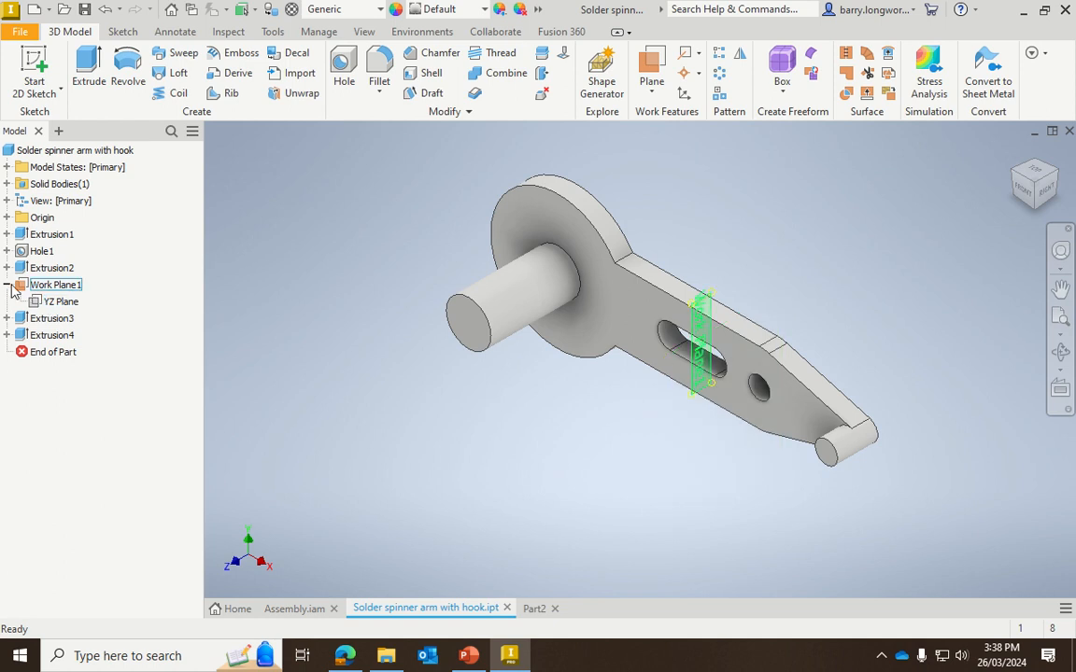
{"action": "left_click", "coordinate": [8, 285]}
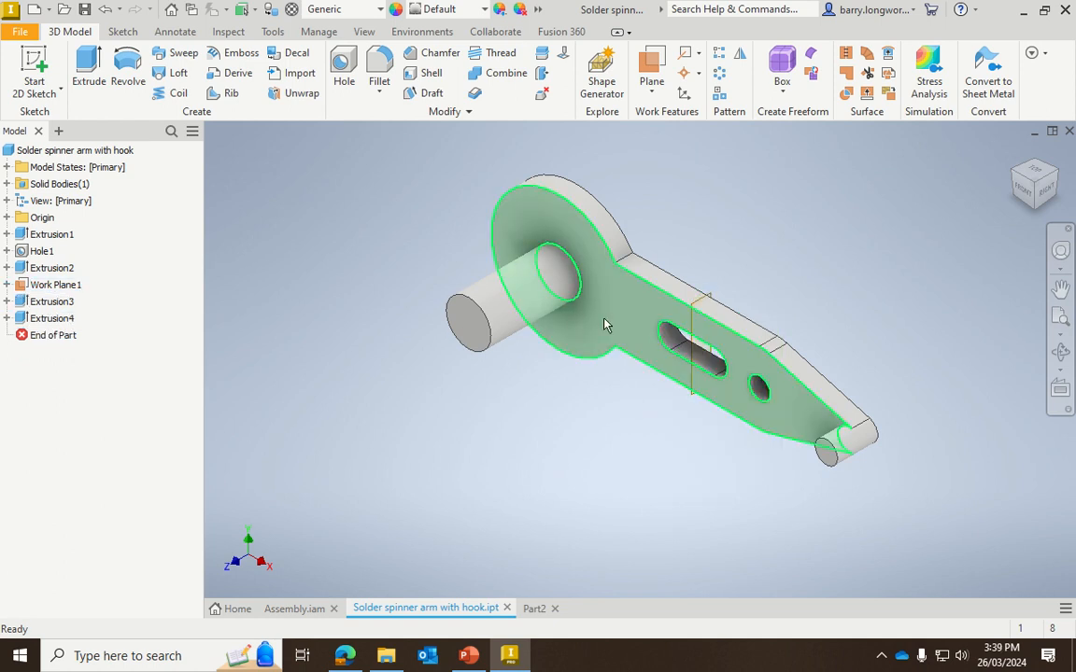
{"action": "left_click", "coordinate": [8, 302]}
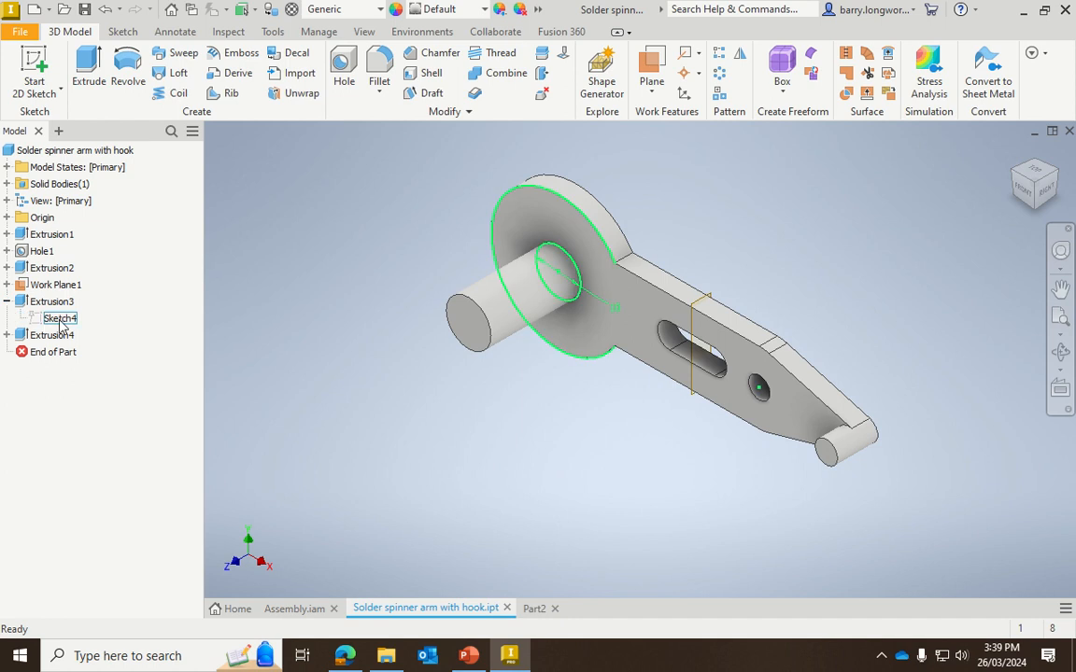
{"action": "left_click", "coordinate": [7, 302]}
{"action": "left_click", "coordinate": [8, 319]}
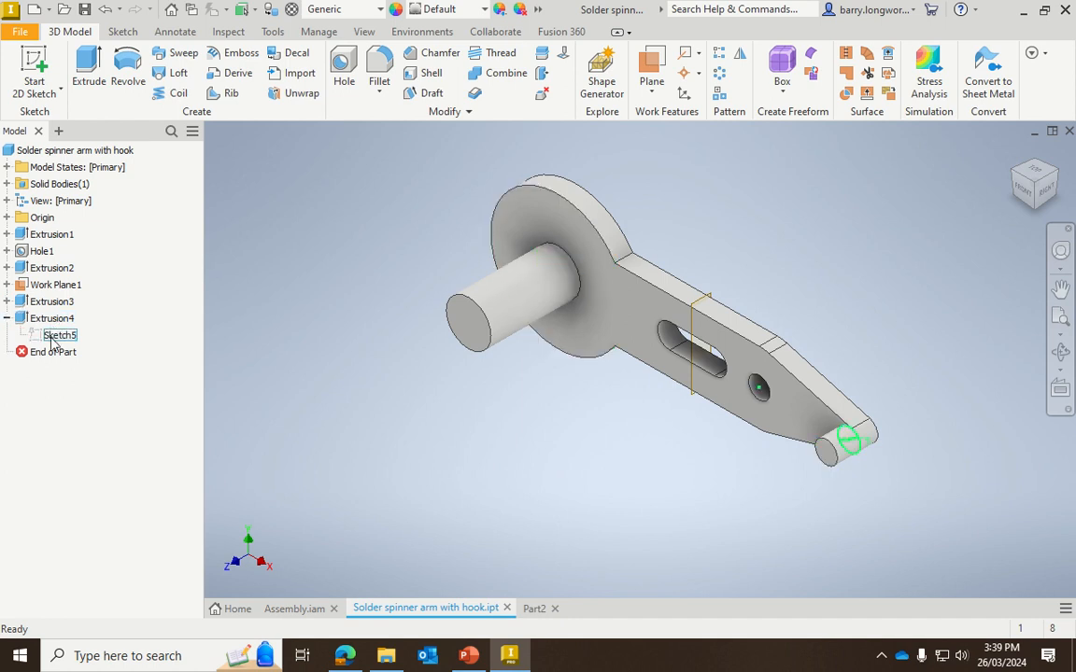
Roll the part back to just before Extrusion3 and sketch a roughly square rectangle on the face of the arm's round end.
{"action": "left_click", "coordinate": [8, 319]}
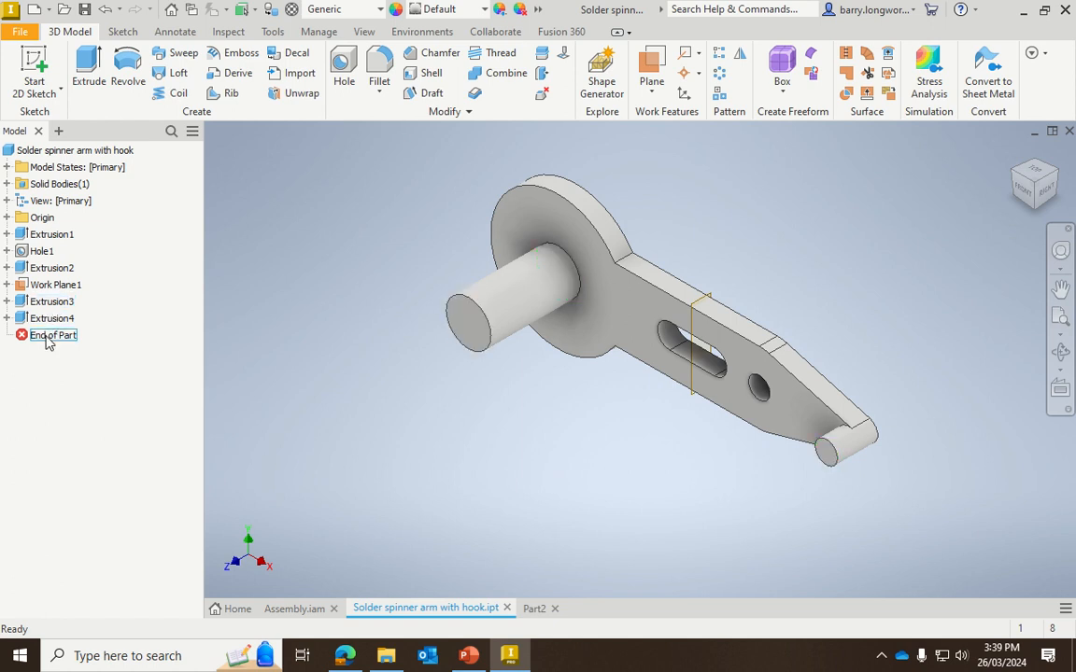
{"action": "left_click_drag", "start_coordinate": [47, 342], "coordinate": [51, 304]}
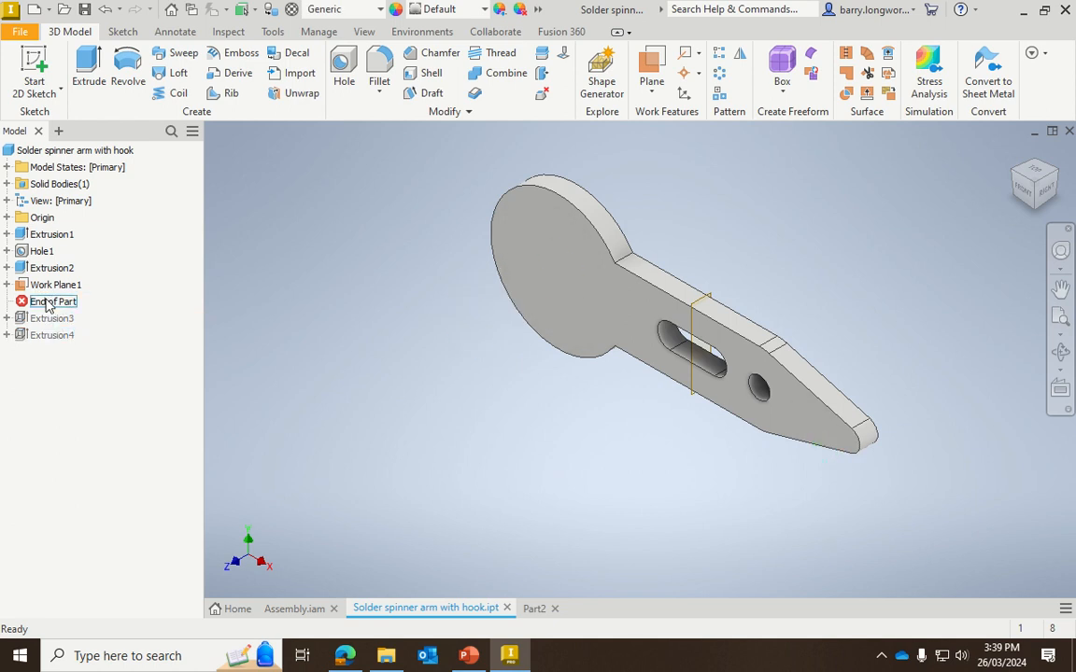
{"action": "left_click", "coordinate": [35, 67]}
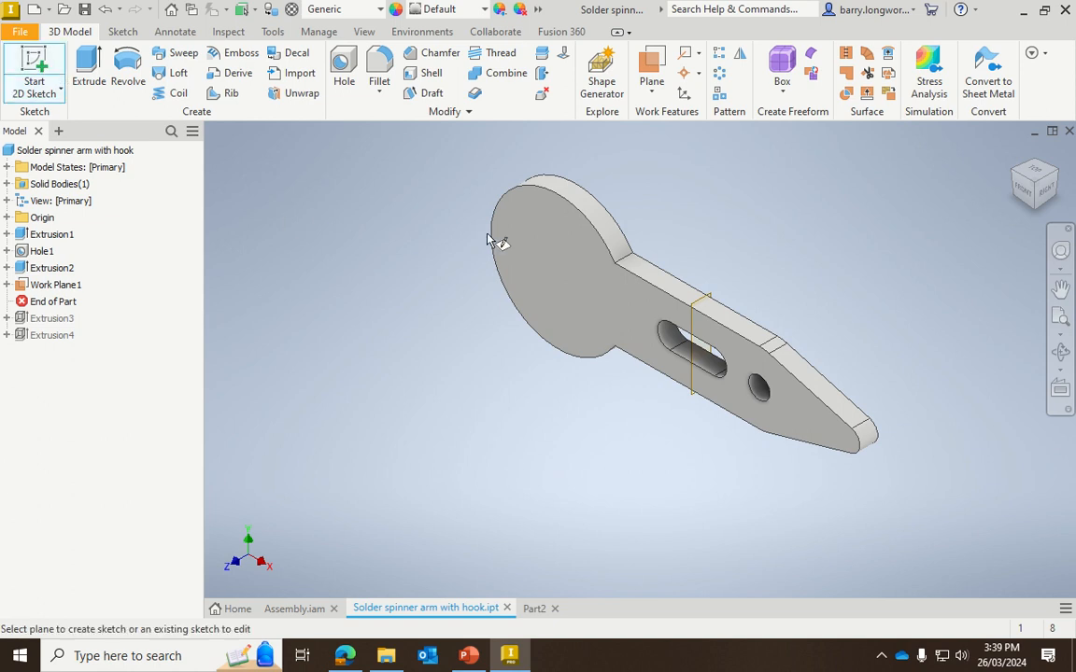
{"action": "left_click", "coordinate": [542, 241]}
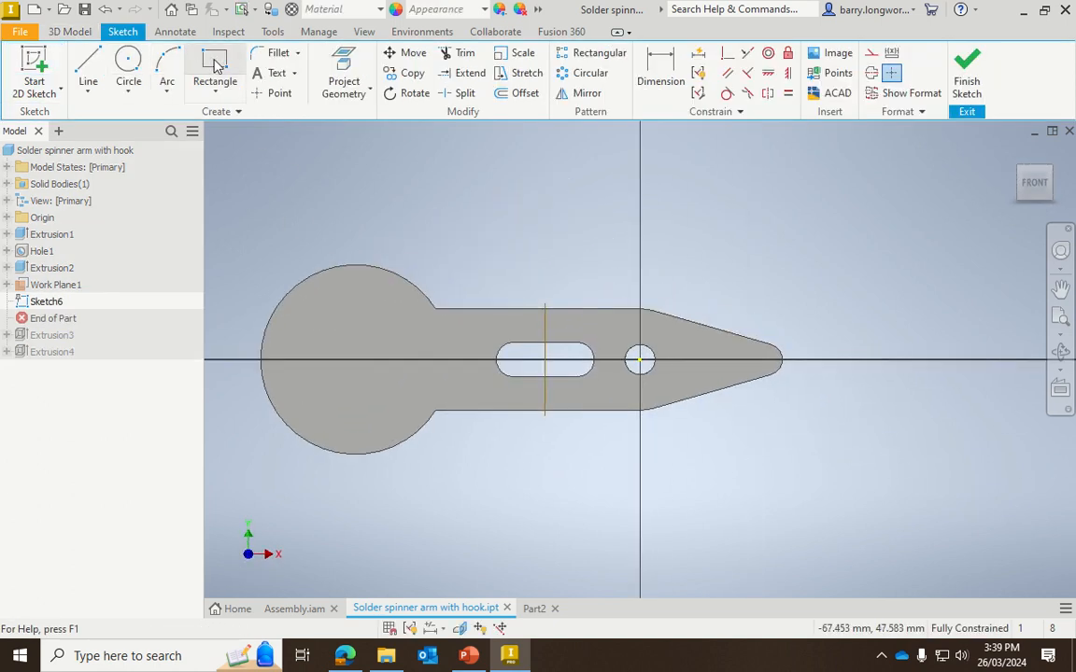
{"action": "left_click", "coordinate": [215, 63]}
{"action": "left_click", "coordinate": [309, 319]}
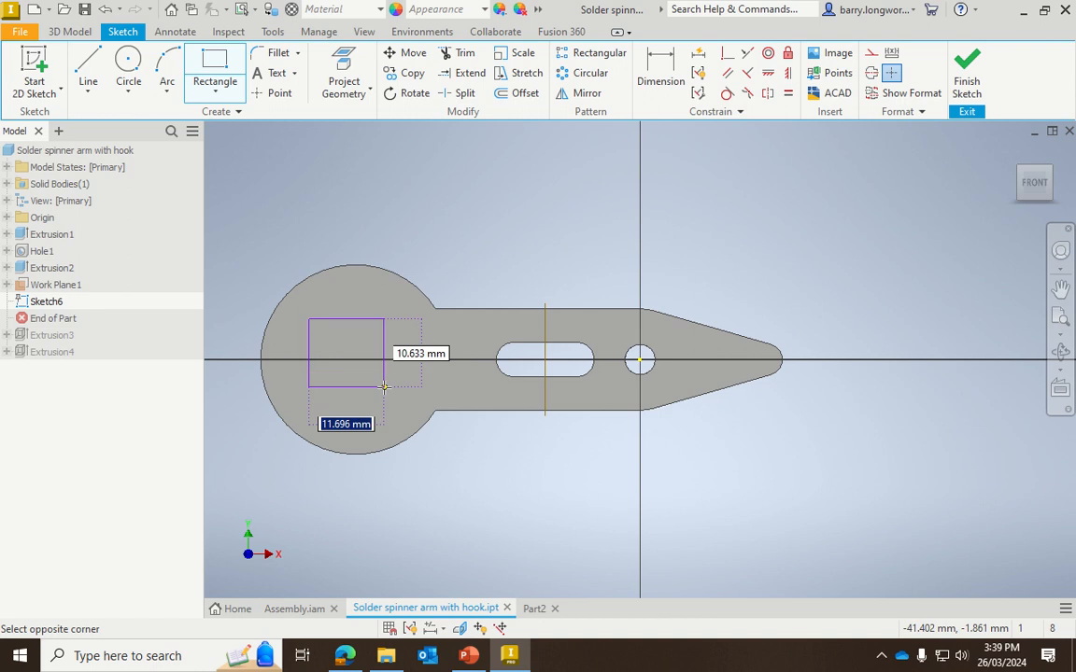
{"action": "left_click", "coordinate": [393, 403]}
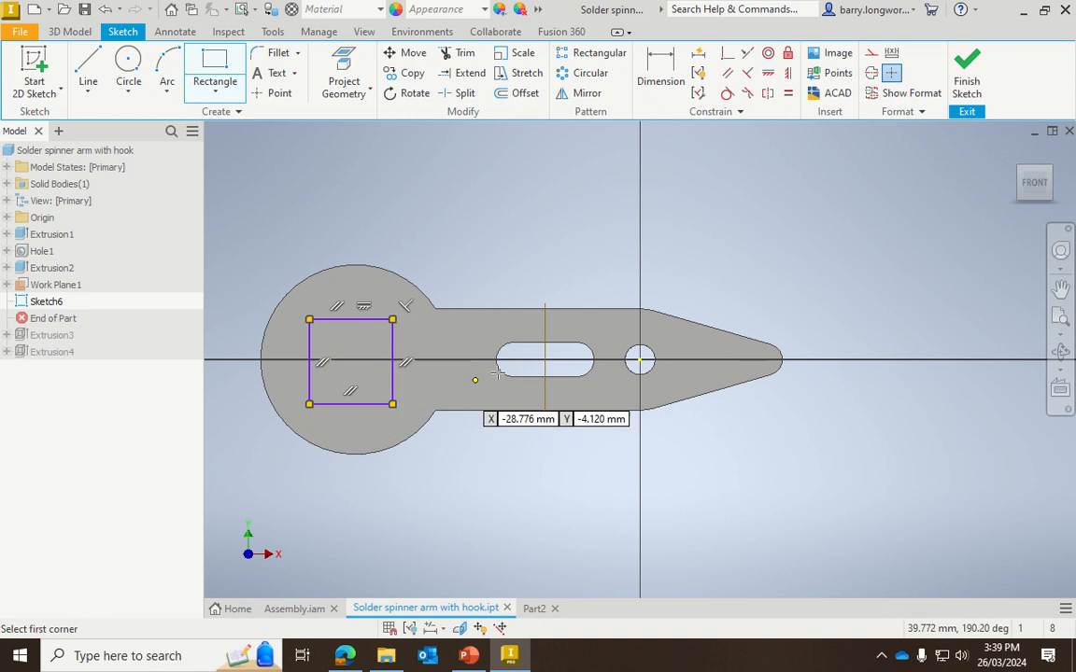
{"action": "left_click", "coordinate": [971, 72]}
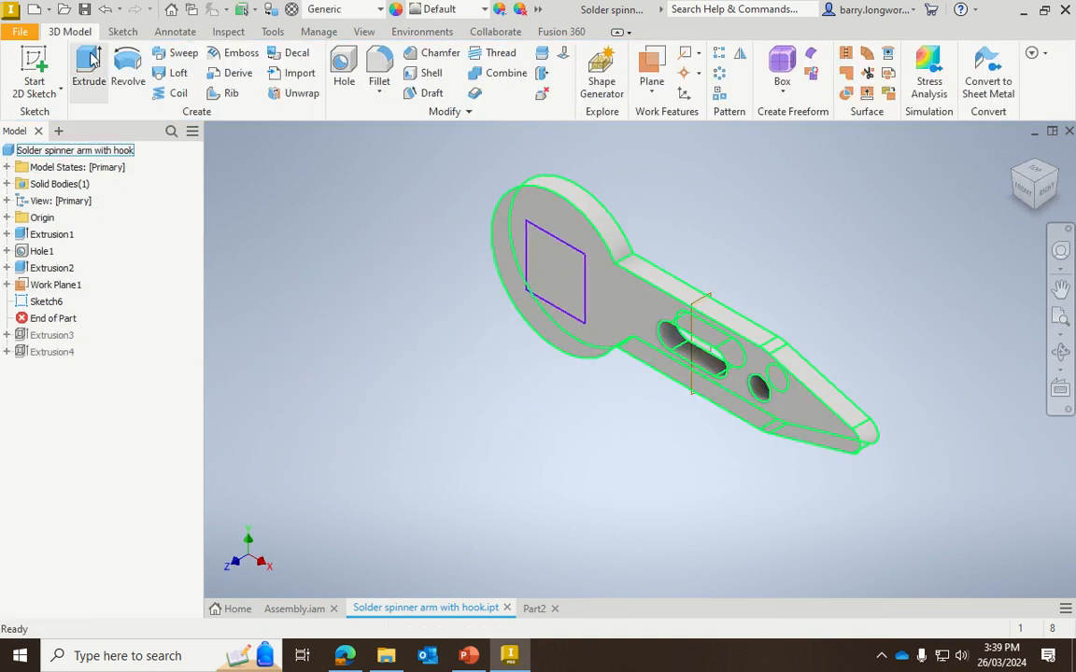
Extrude the rectangle 20 mm outward from the round end, joined to the body.
{"action": "left_click", "coordinate": [92, 58]}
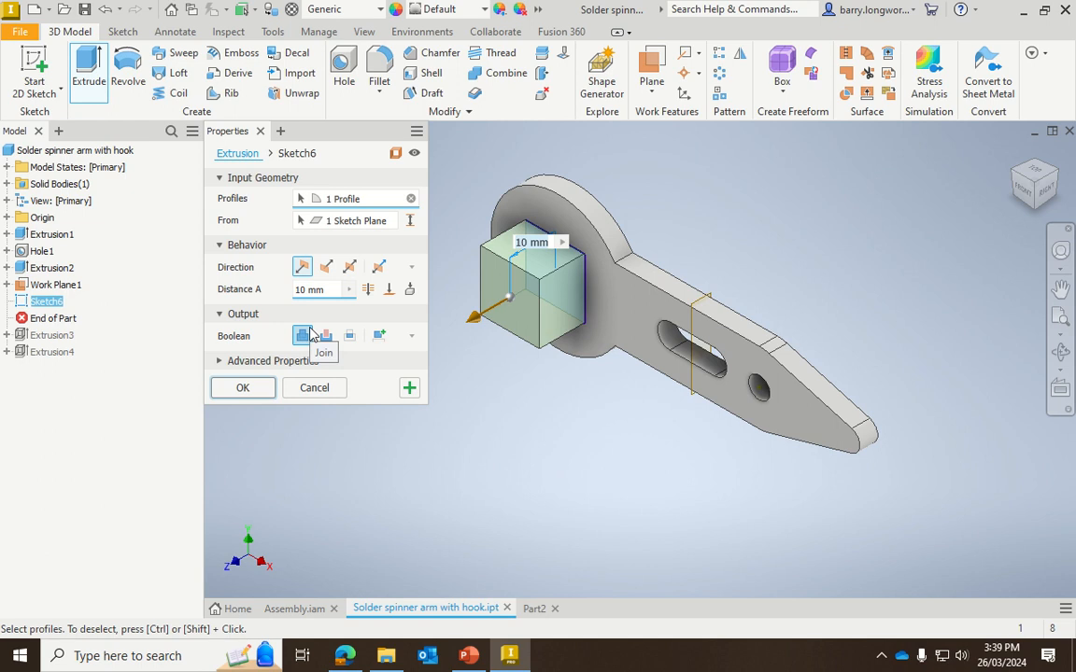
{"action": "type", "text": "20"}
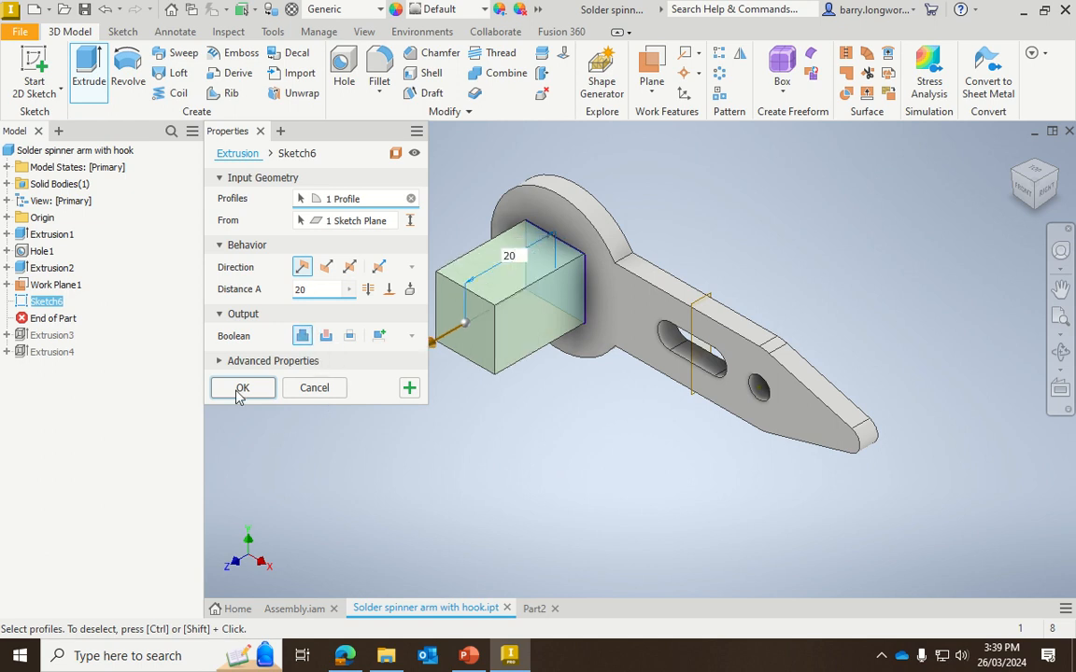
{"action": "left_click", "coordinate": [241, 389]}
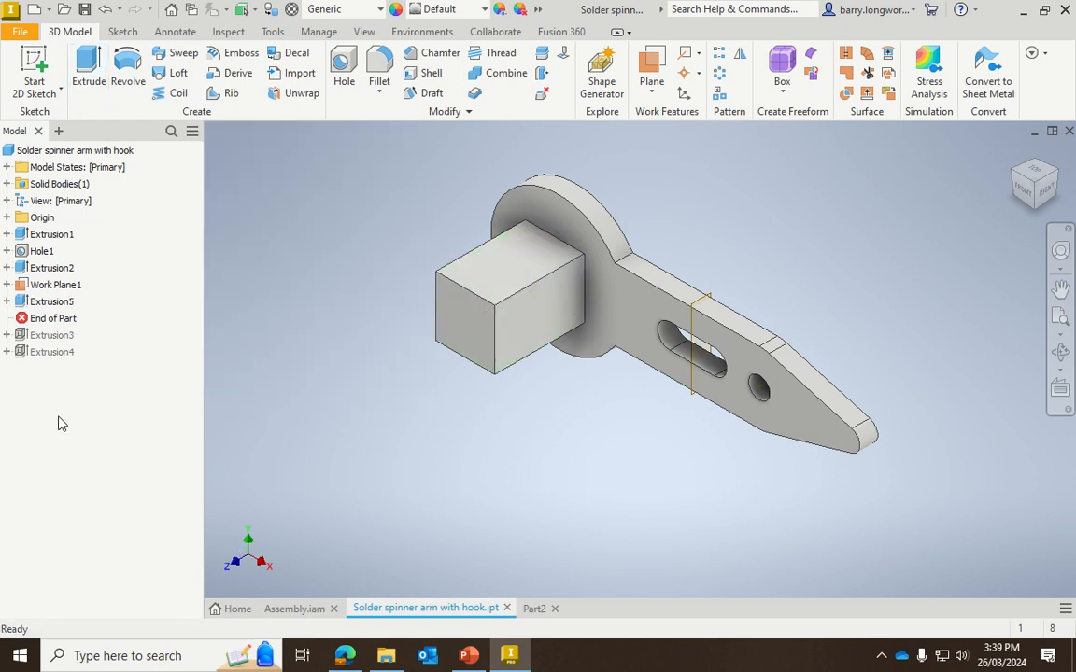
Delete the rectangular block extrusion together with its consumed sketch, and restore the End of Part marker to below Extrusion4.
{"action": "left_click", "coordinate": [42, 306]}
{"action": "right_click", "coordinate": [41, 305]}
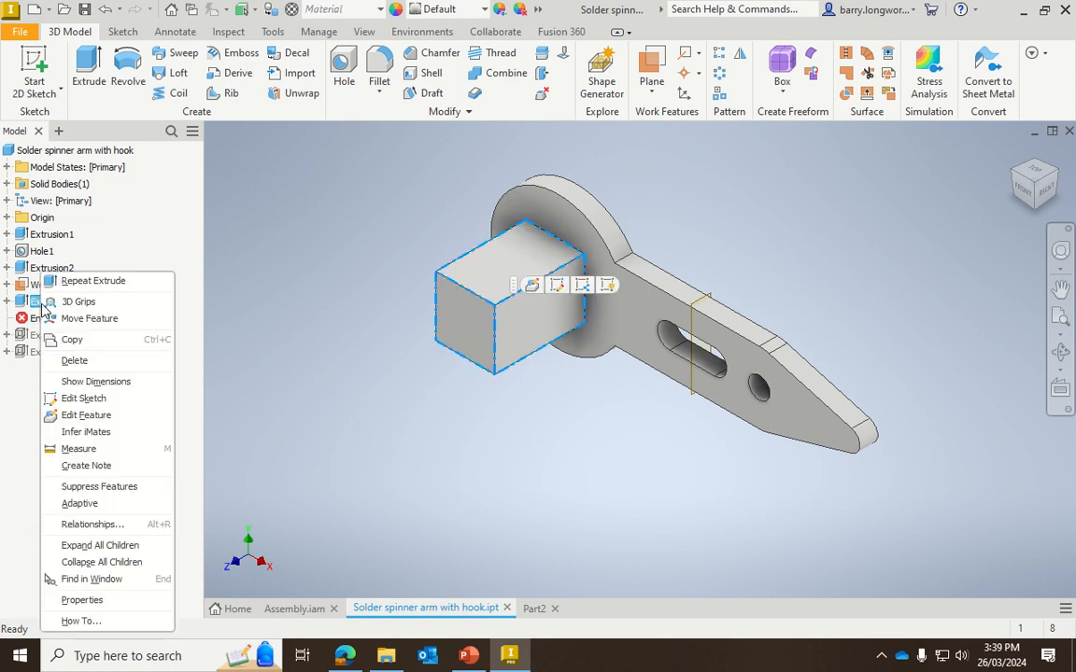
{"action": "left_click", "coordinate": [56, 361]}
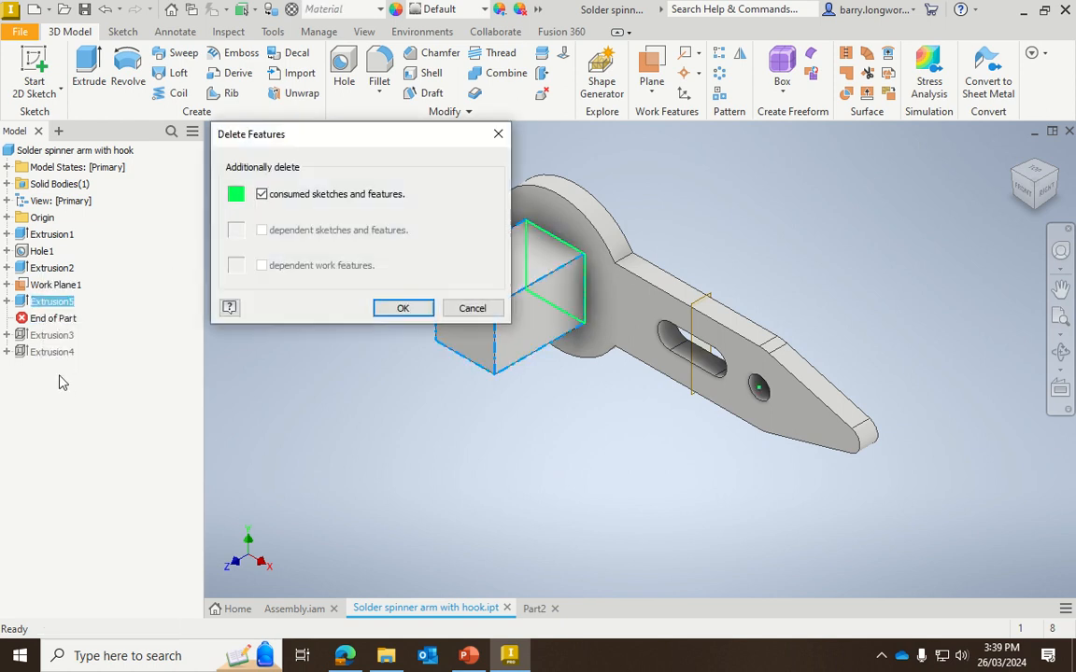
{"action": "left_click", "coordinate": [402, 308]}
{"action": "left_click_drag", "start_coordinate": [56, 304], "coordinate": [58, 353]}
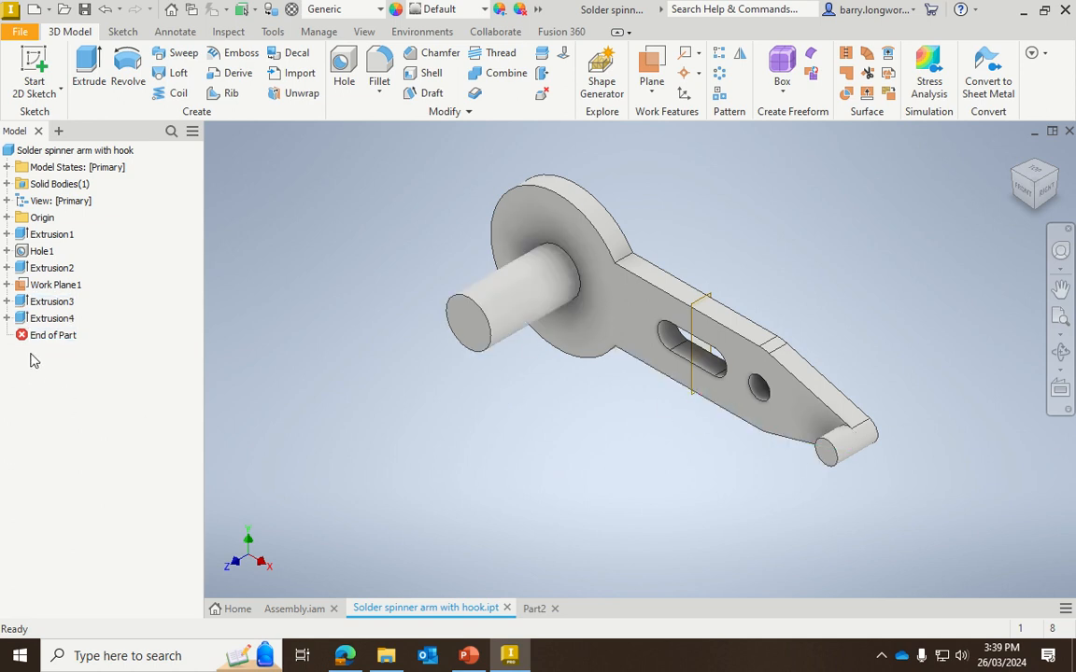
Delete all features below an End of Part marker placed after Work Plane1, and undo that deletion.
{"action": "left_click_drag", "start_coordinate": [35, 335], "coordinate": [34, 307]}
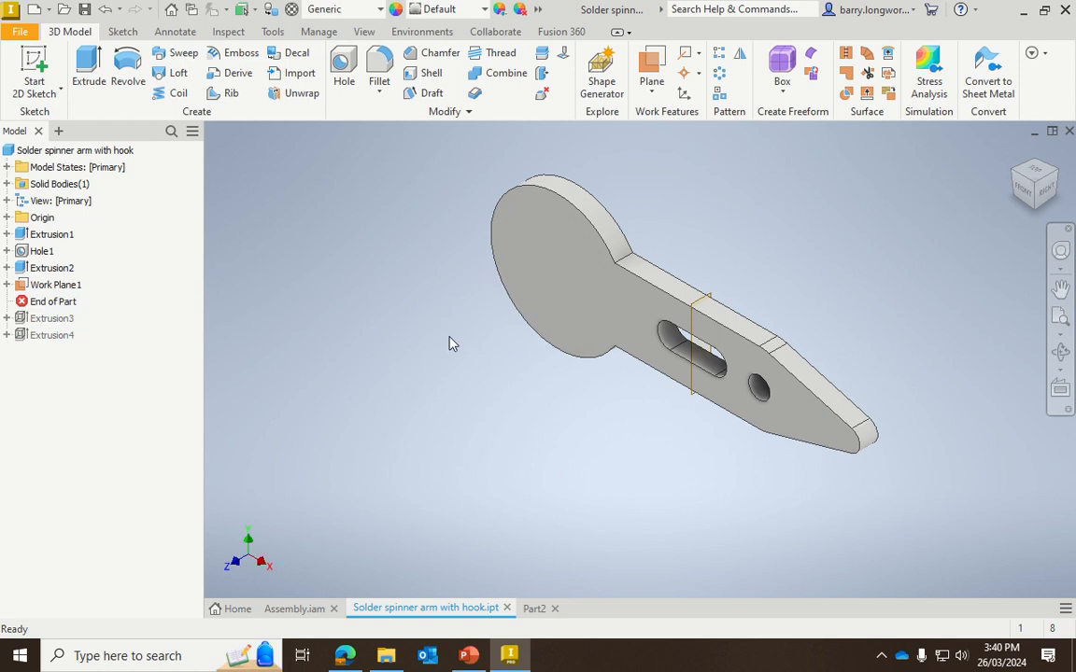
{"action": "right_click", "coordinate": [60, 305]}
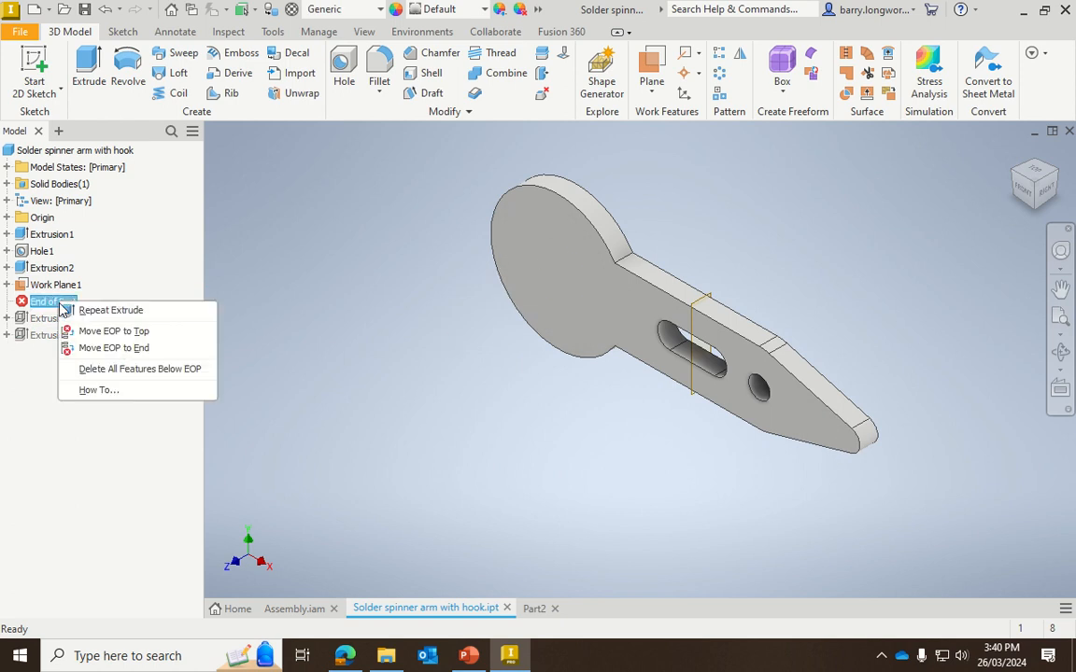
{"action": "left_click", "coordinate": [122, 370]}
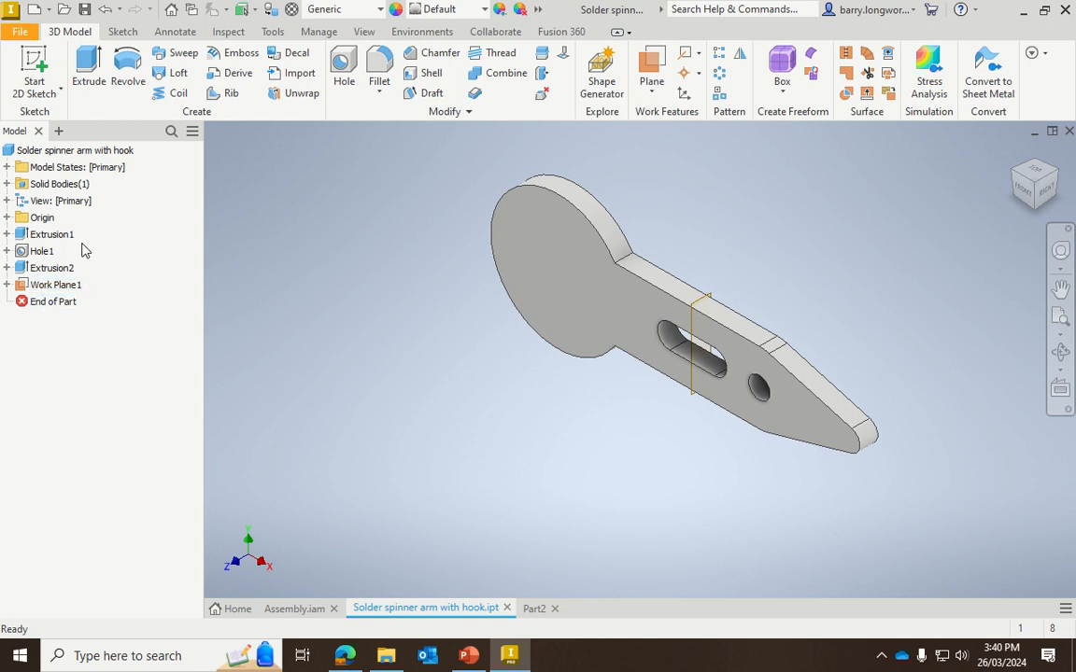
{"action": "left_click", "coordinate": [106, 11]}
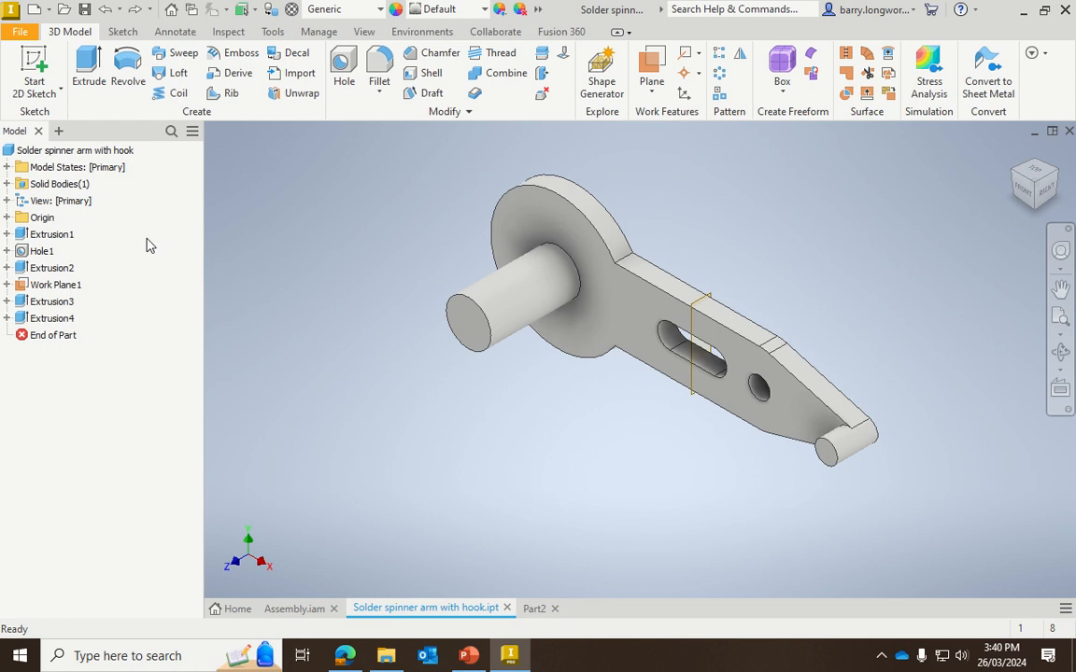
Switch to Assembly.iam and move a spinner arm and the hub to demonstrate how the mechanism turns.
{"action": "left_click", "coordinate": [297, 609]}
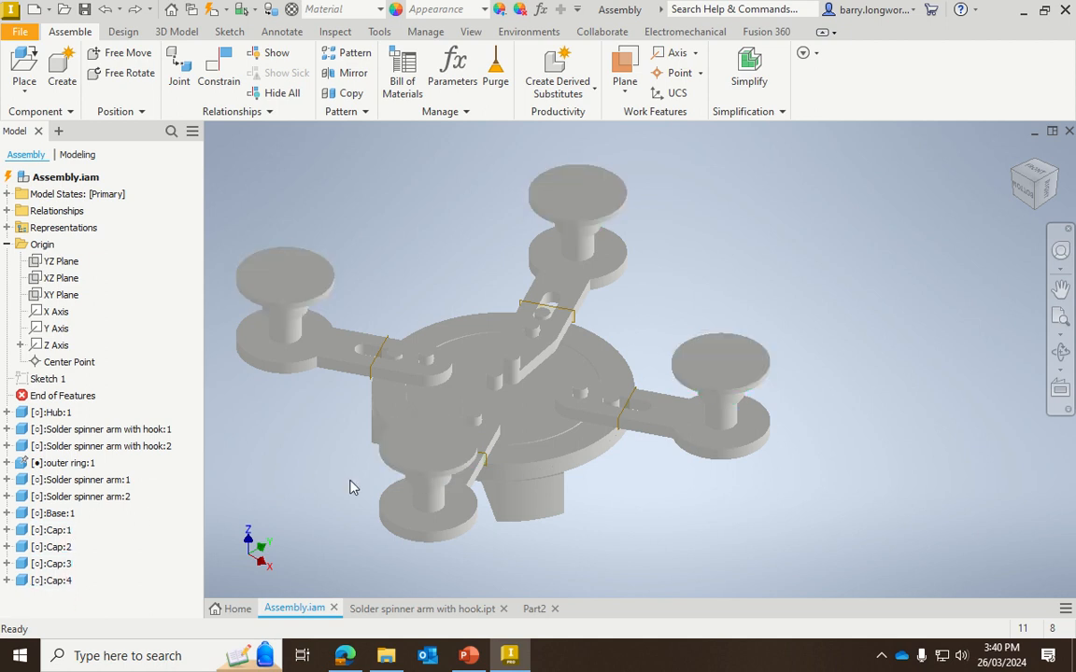
{"action": "scroll", "coordinate": [958, 389], "scroll_direction": "down", "scroll_amount": 3}
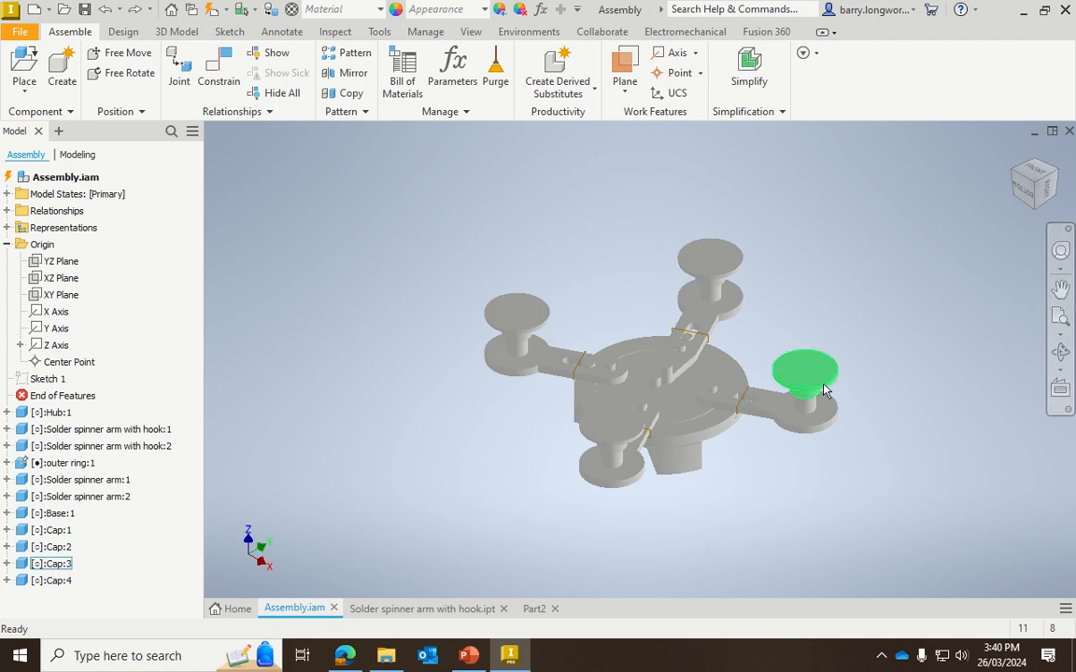
{"action": "left_click_drag", "start_coordinate": [822, 385], "coordinate": [798, 440]}
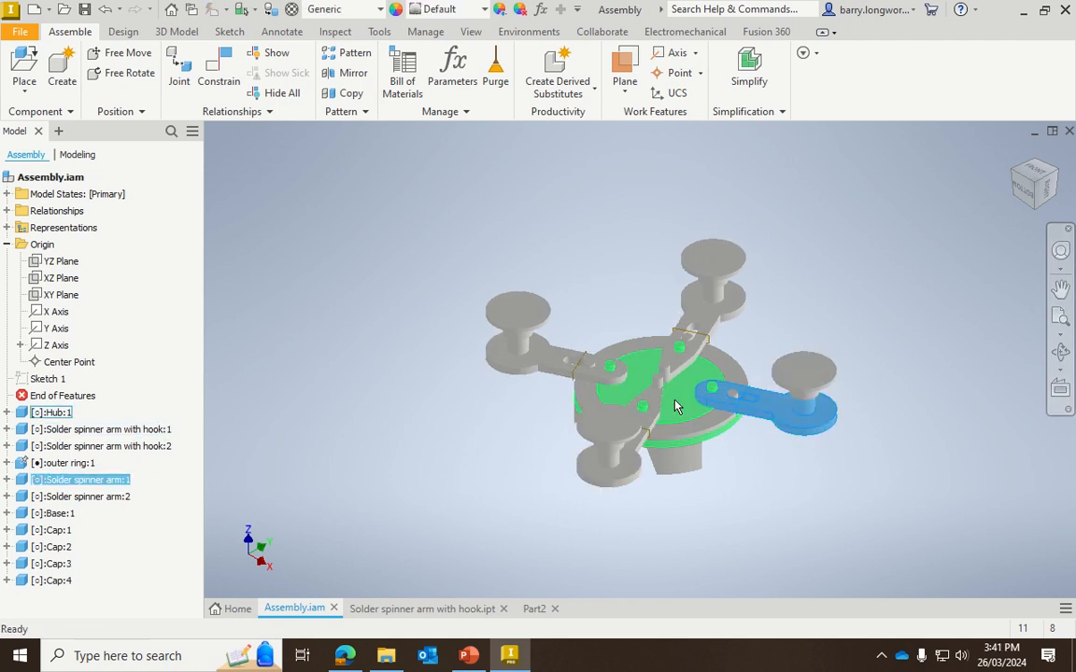
{"action": "mouse_move", "coordinate": [685, 418]}
{"action": "left_mouse_down"}
{"action": "mouse_move", "coordinate": [660, 418]}
{"action": "mouse_move", "coordinate": [683, 421]}
{"action": "mouse_move", "coordinate": [687, 398]}
{"action": "mouse_move", "coordinate": [672, 425]}
{"action": "mouse_move", "coordinate": [654, 420]}
{"action": "mouse_move", "coordinate": [694, 413]}
{"action": "left_mouse_up"}
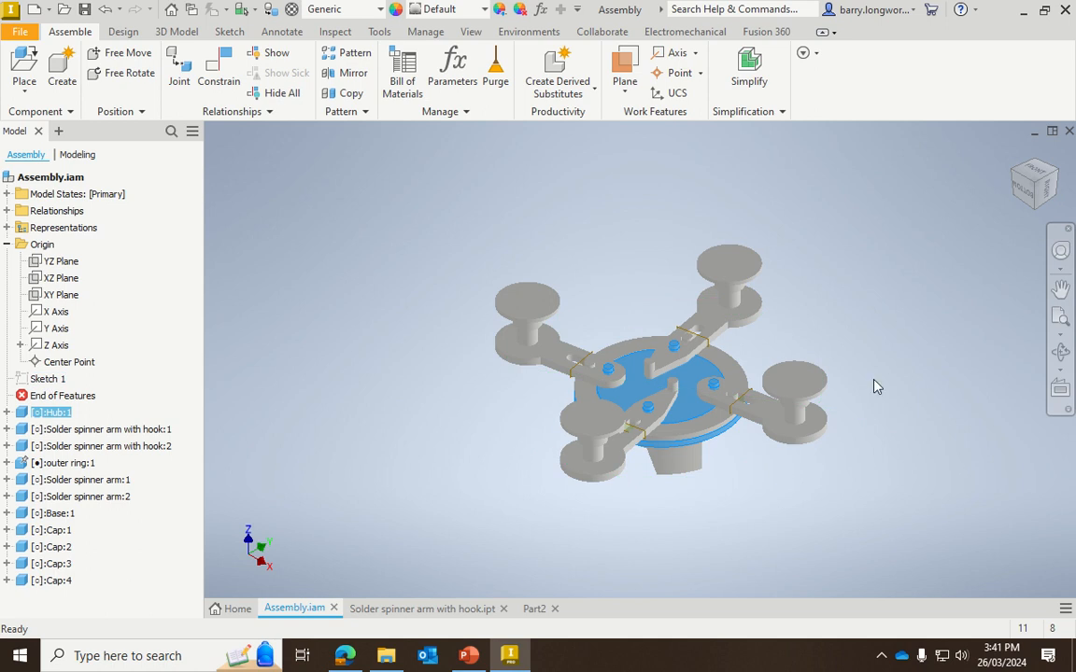
Make the assembly's Sketch 1 visible and rotate the hub so the four arms swing inward.
{"action": "right_click", "coordinate": [54, 383]}
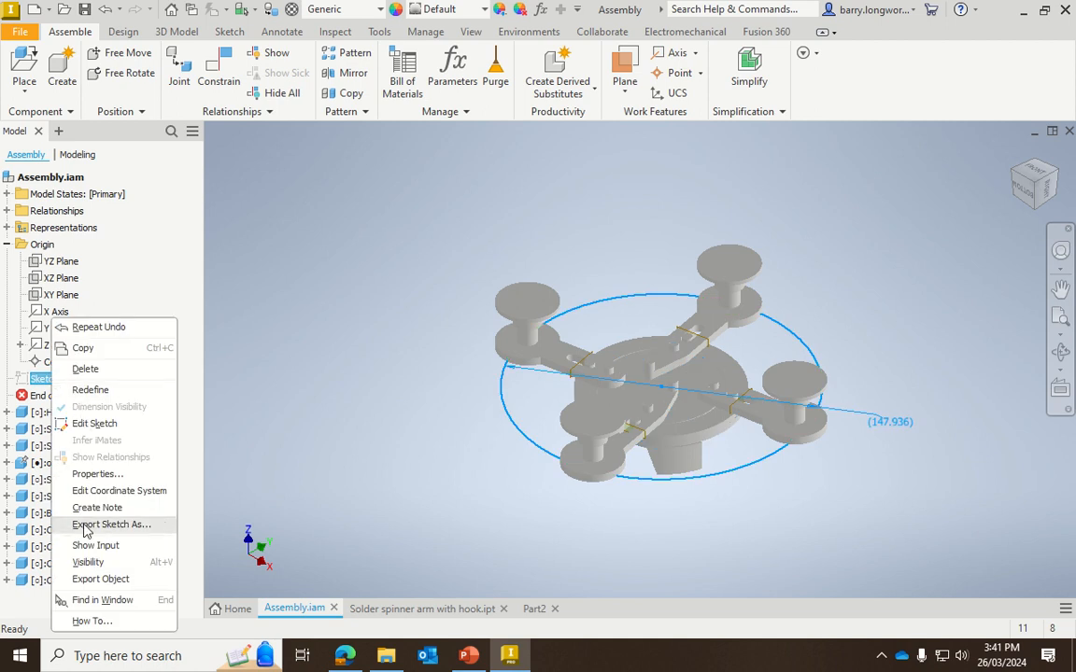
{"action": "left_click", "coordinate": [87, 564]}
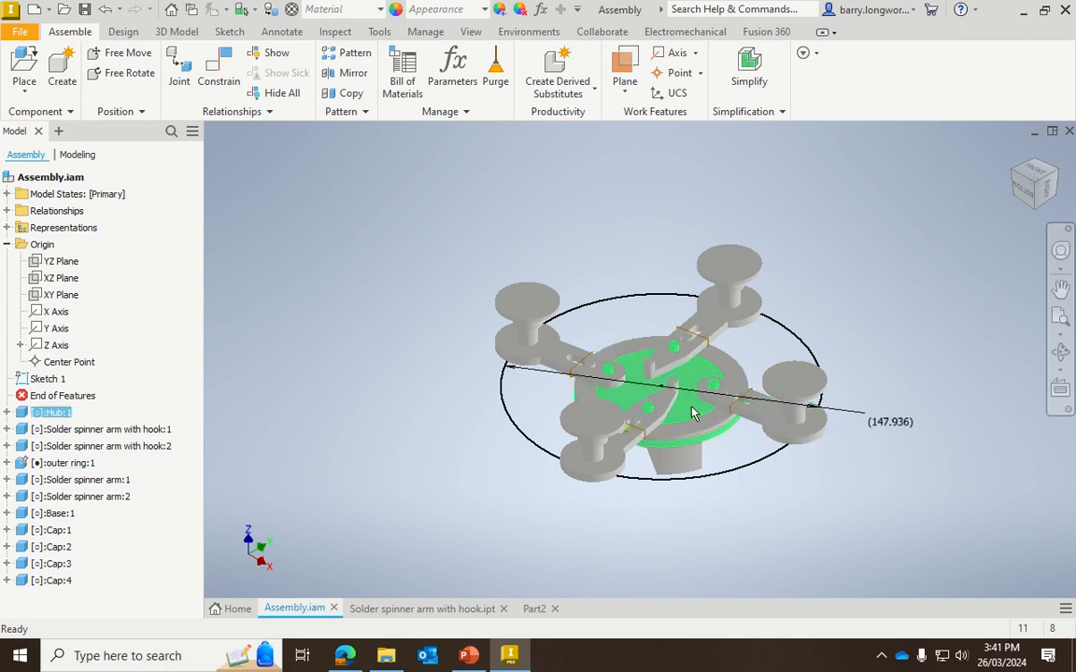
{"action": "left_click_drag", "start_coordinate": [694, 411], "coordinate": [658, 415]}
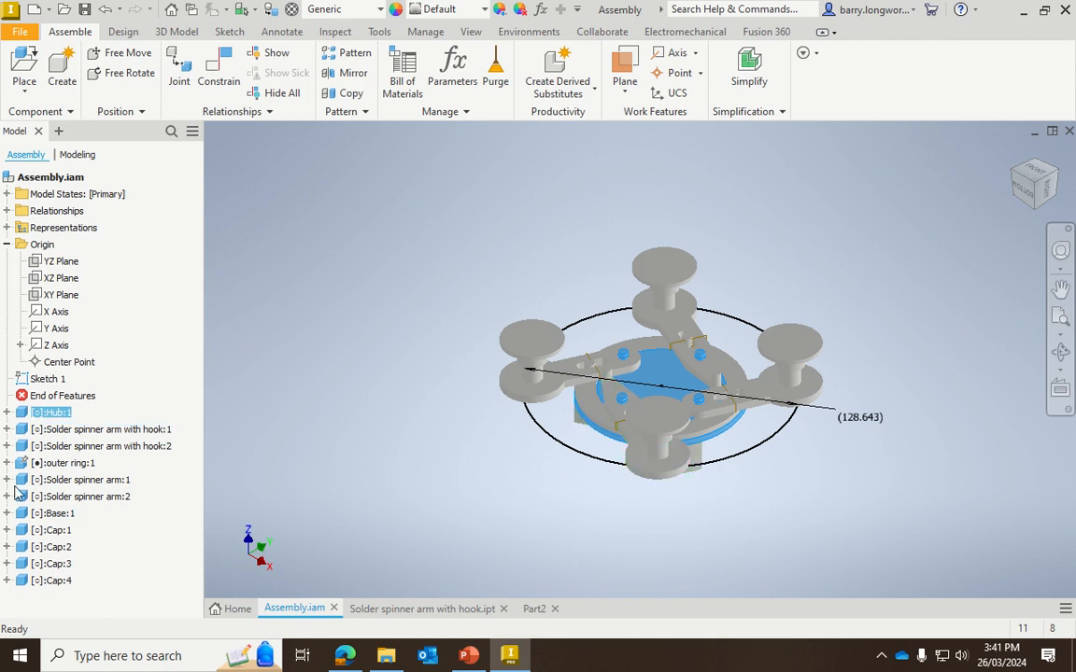
Inspect the relationships of the first Solder spinner arm with hook and open its part file from the assembly.
{"action": "left_click", "coordinate": [7, 429]}
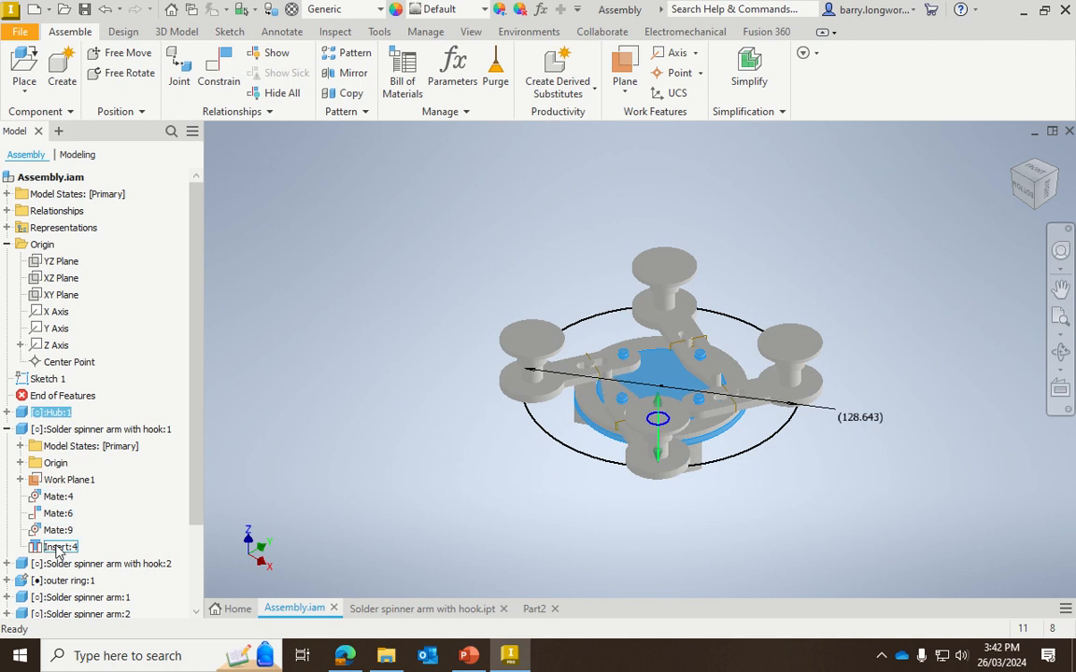
{"action": "right_click", "coordinate": [75, 438]}
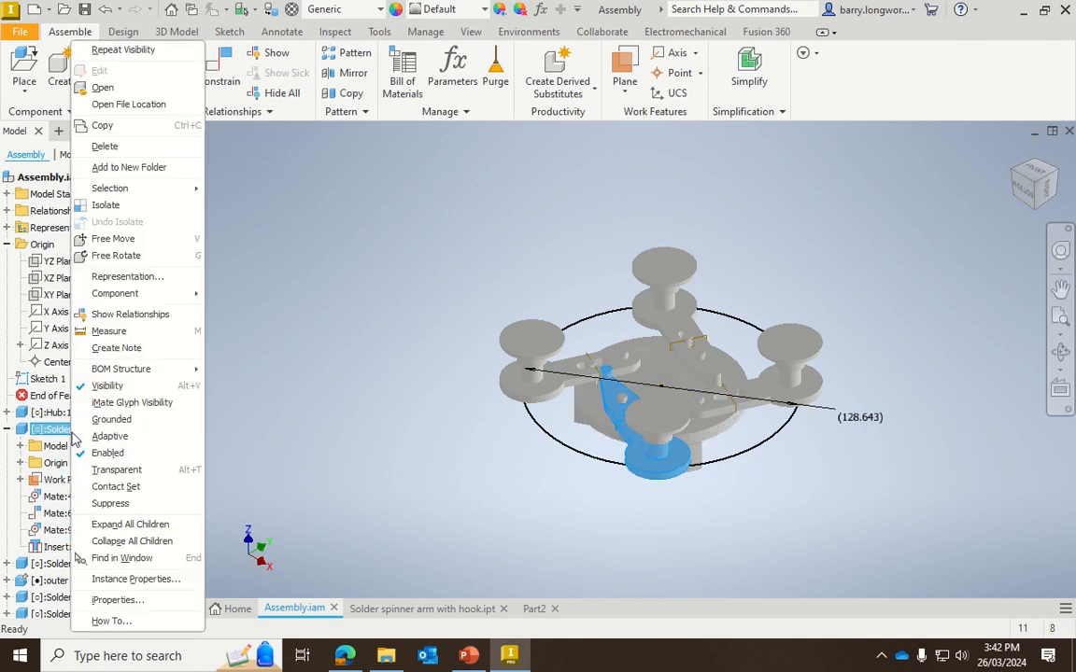
{"action": "left_click", "coordinate": [120, 90]}
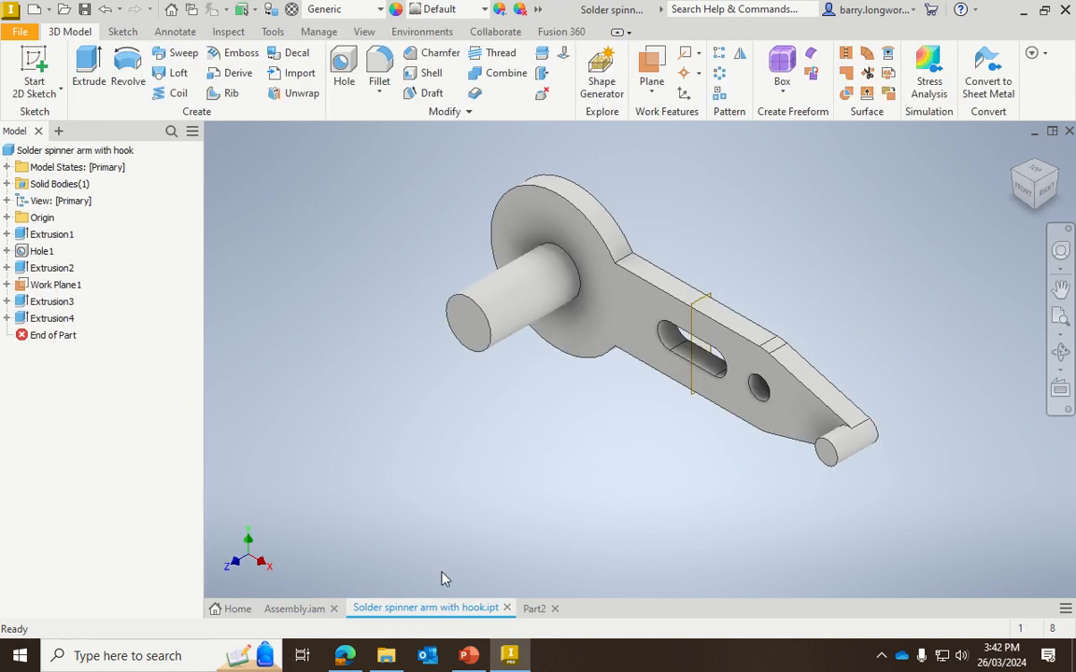
Return to Assembly.iam and open the outer ring for editing in place.
{"action": "mouse_move", "coordinate": [433, 618]}
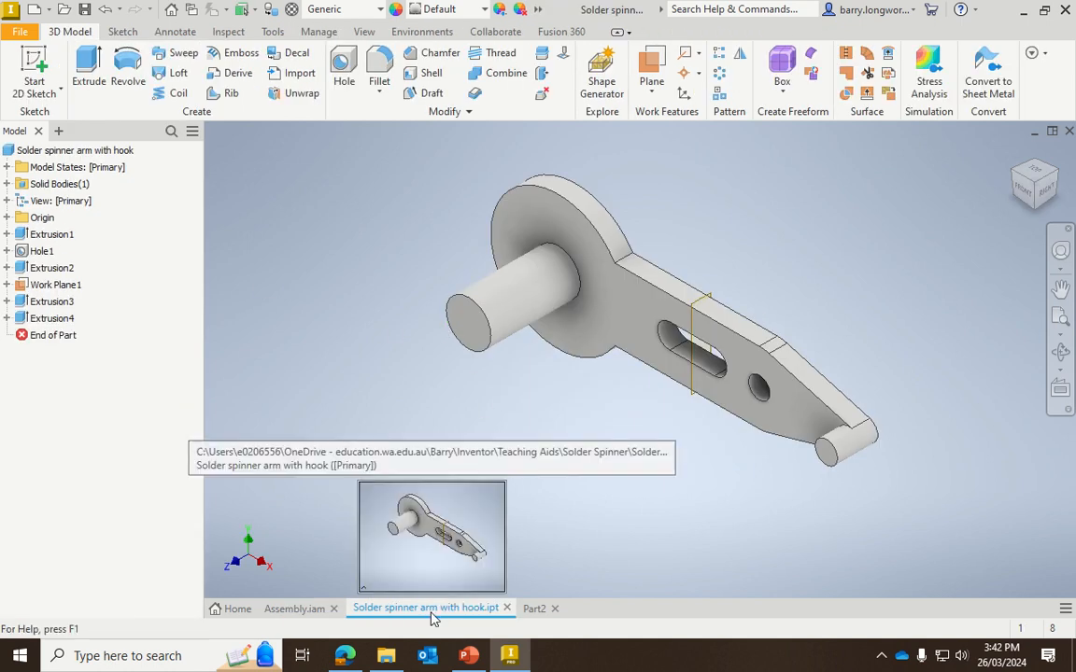
{"action": "left_click", "coordinate": [297, 609]}
{"action": "scroll", "coordinate": [112, 486], "scroll_direction": "down", "scroll_amount": 2}
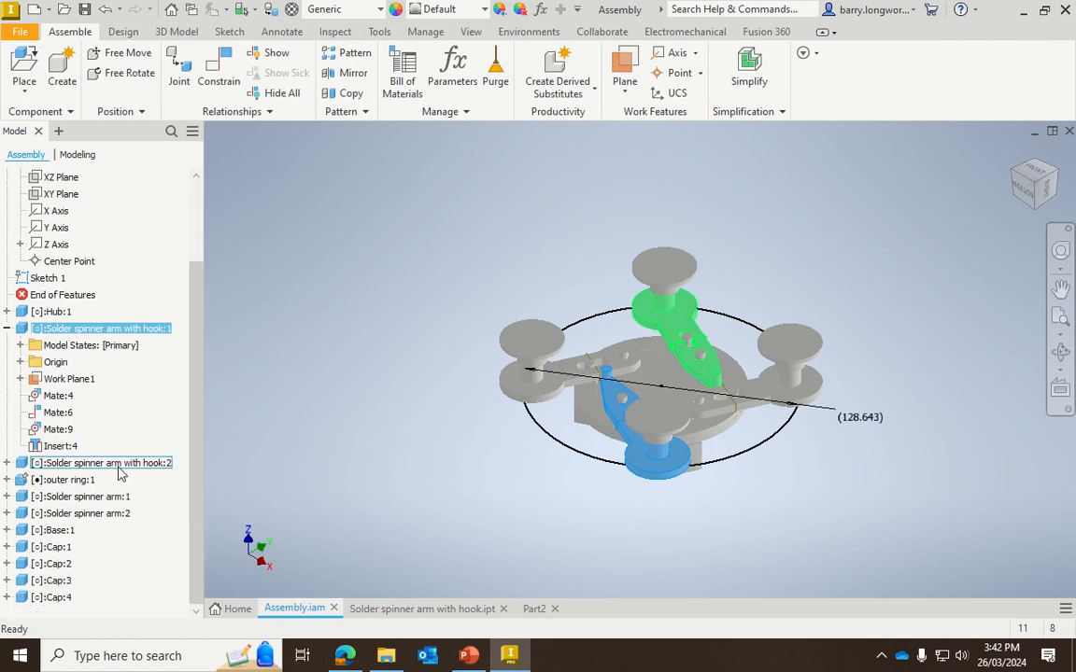
{"action": "left_click", "coordinate": [80, 481]}
{"action": "double_click", "coordinate": [80, 481]}
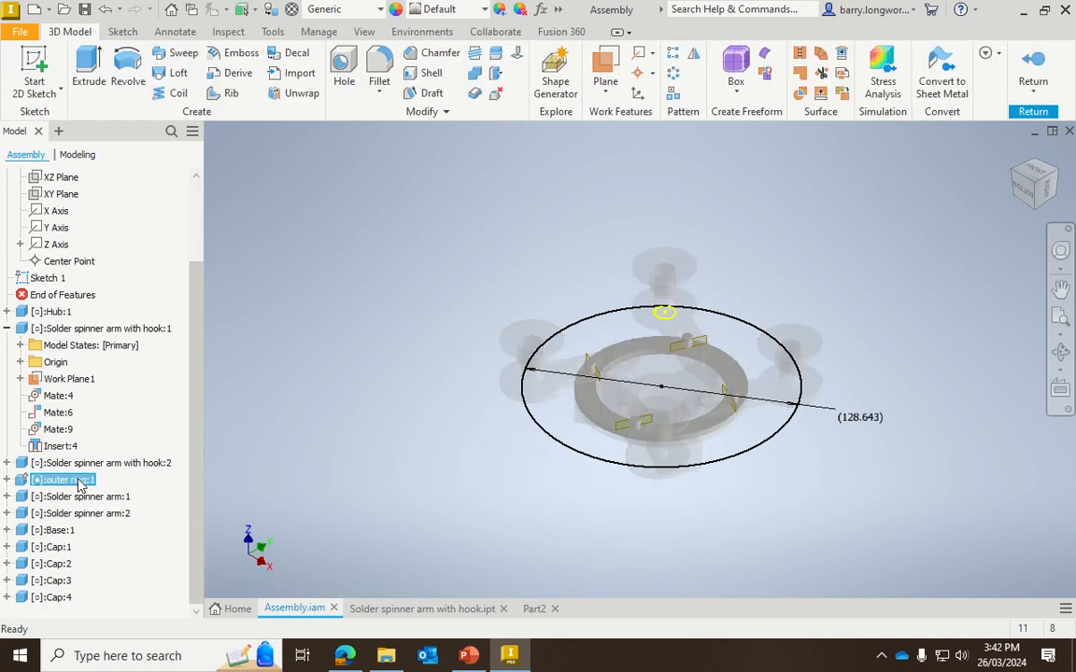
Examine the outer ring's feature list and the sketch behind its Extrusion1.
{"action": "scroll", "coordinate": [630, 372], "scroll_direction": "up", "scroll_amount": 2}
{"action": "scroll", "coordinate": [630, 374], "scroll_direction": "down", "scroll_amount": 4}
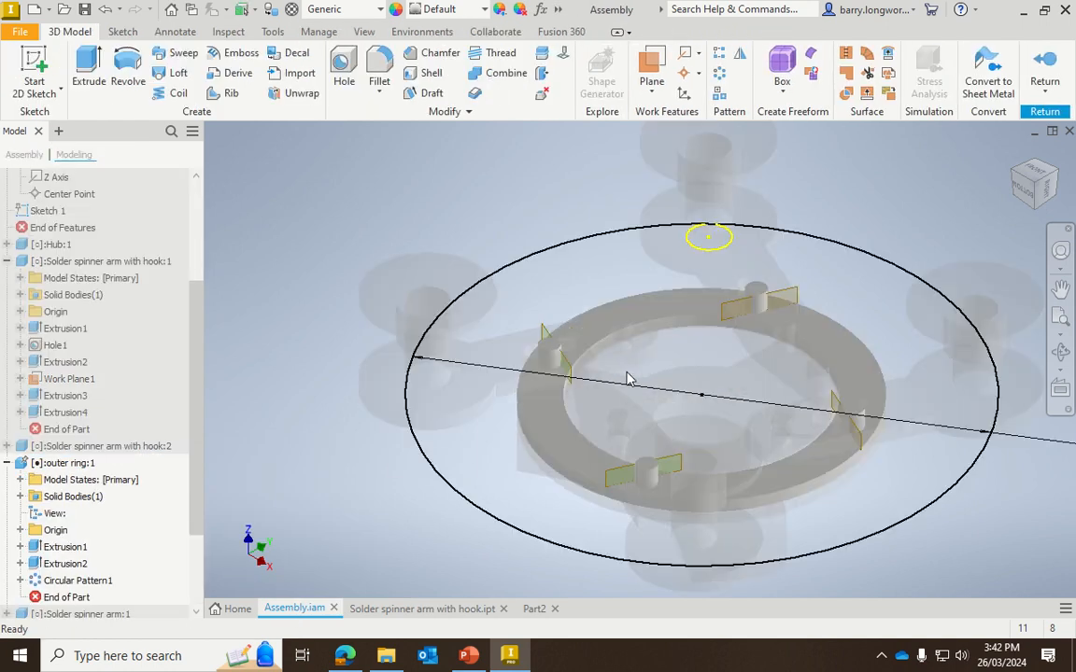
{"action": "scroll", "coordinate": [630, 377], "scroll_direction": "down", "scroll_amount": 2}
{"action": "scroll", "coordinate": [668, 377], "scroll_direction": "up", "scroll_amount": 4}
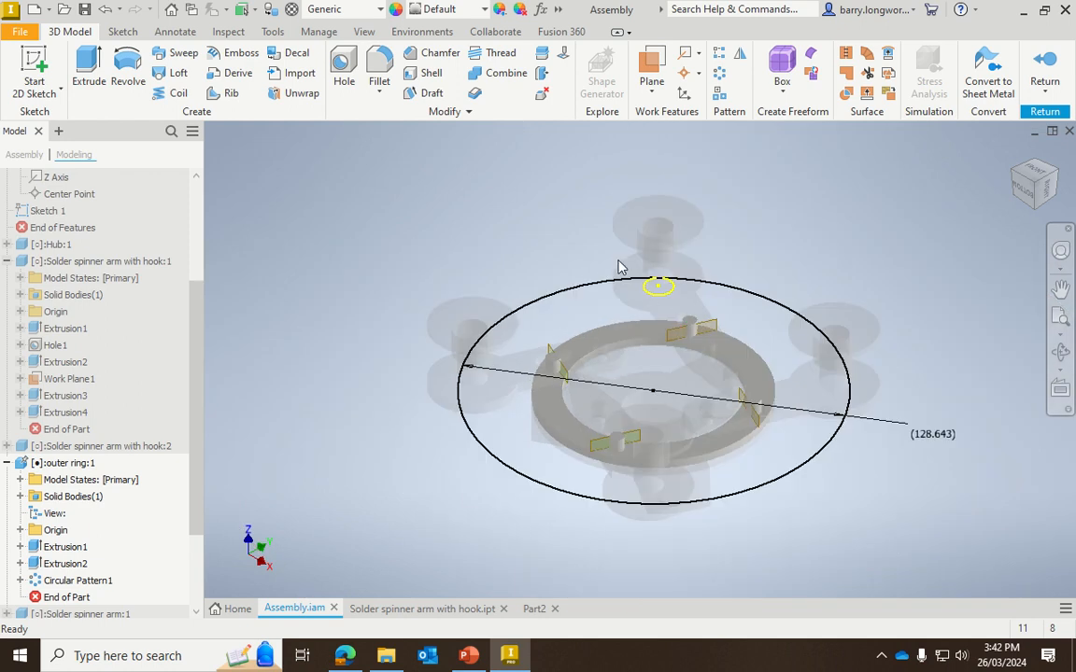
{"action": "scroll", "coordinate": [93, 376], "scroll_direction": "down", "scroll_amount": 1}
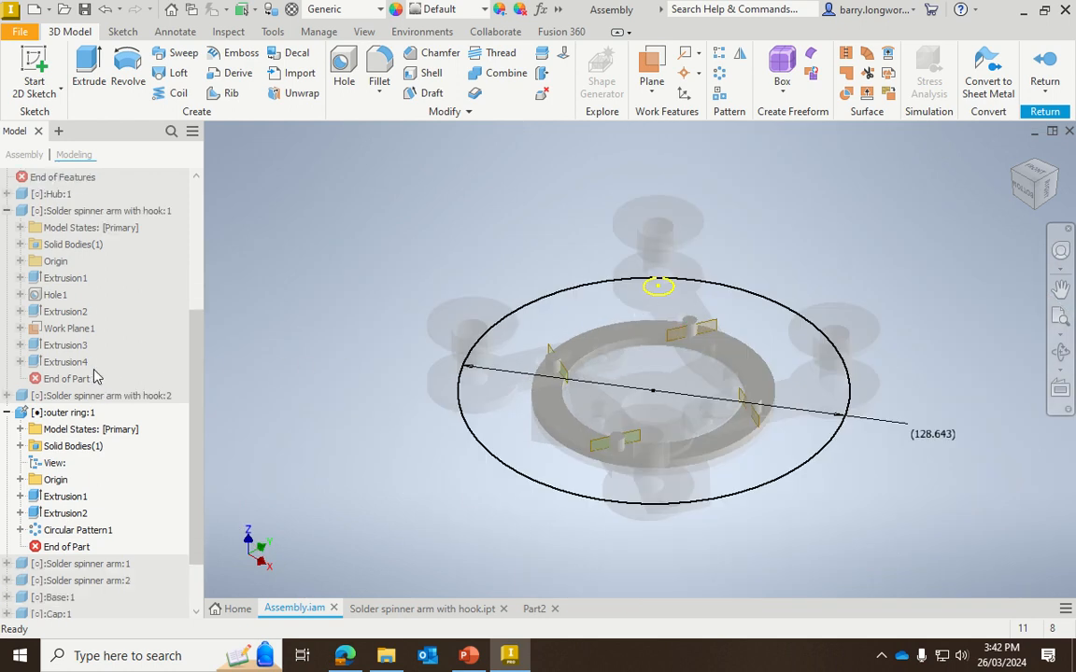
{"action": "scroll", "coordinate": [95, 374], "scroll_direction": "down", "scroll_amount": 2}
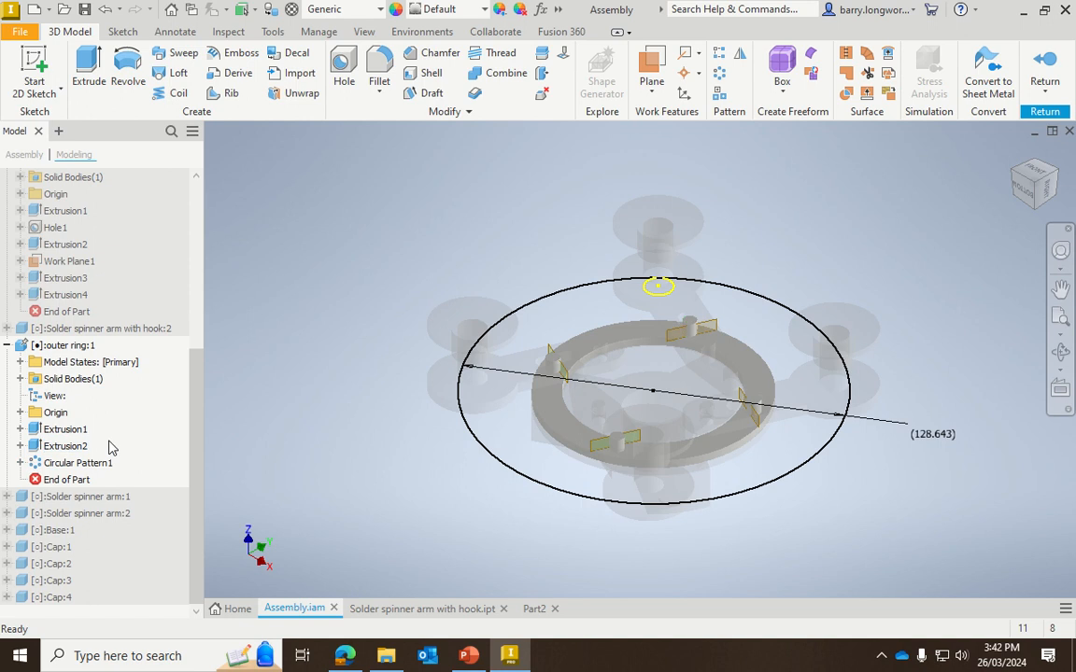
{"action": "left_click", "coordinate": [20, 429]}
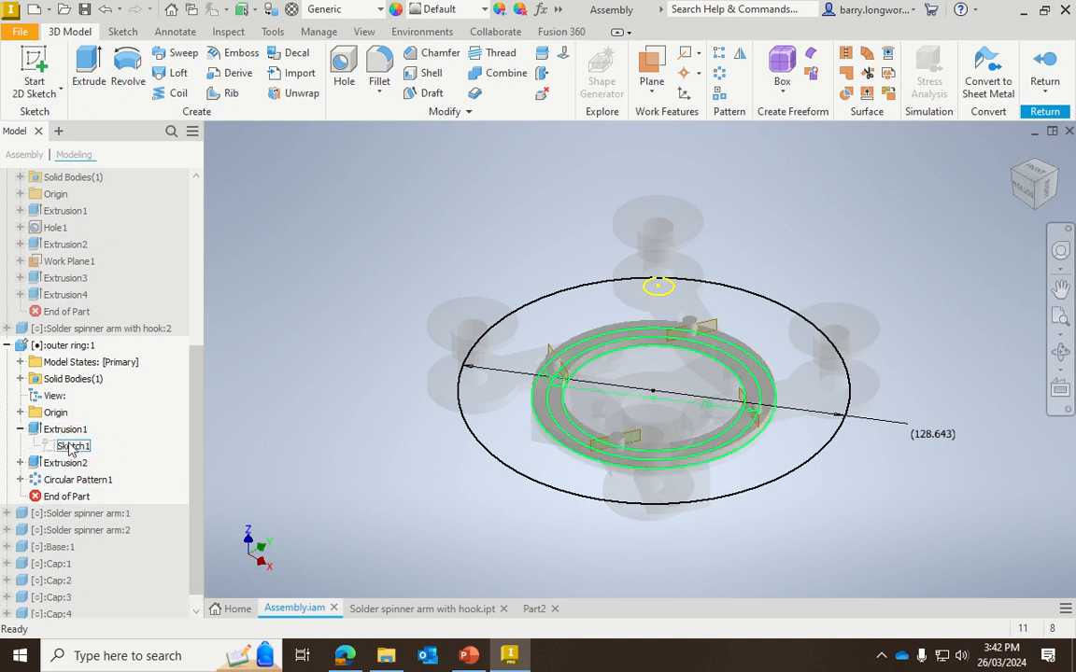
Examine the outer ring's Extrusion2 and which feature its Circular Pattern1 repeats.
{"action": "left_click", "coordinate": [19, 429]}
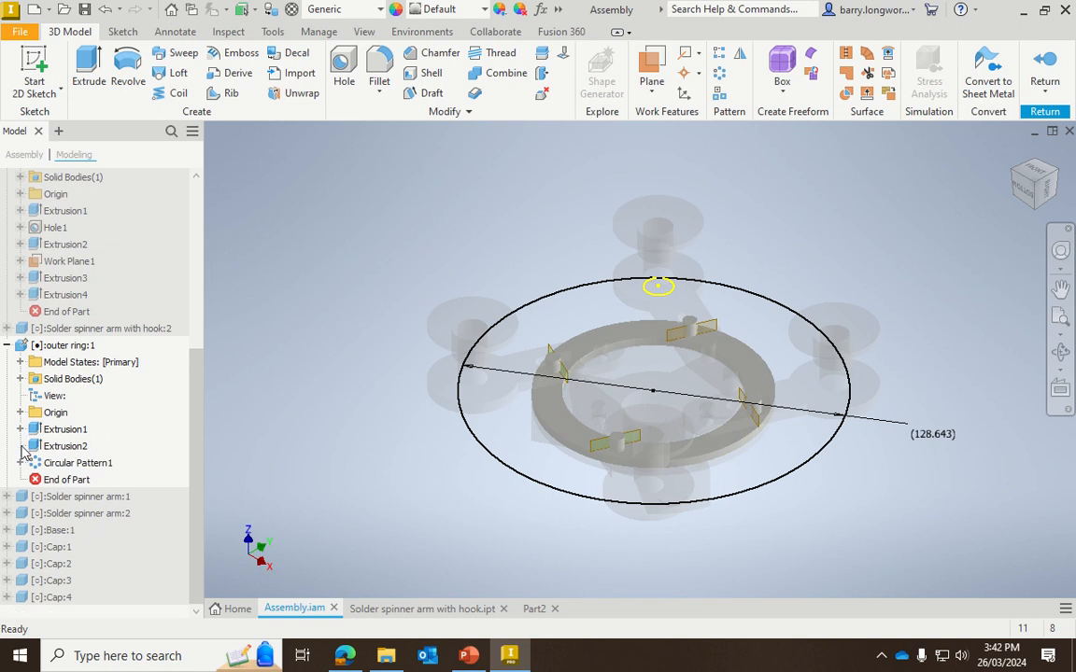
{"action": "left_click", "coordinate": [20, 446]}
{"action": "left_click", "coordinate": [21, 446]}
{"action": "left_click", "coordinate": [20, 463]}
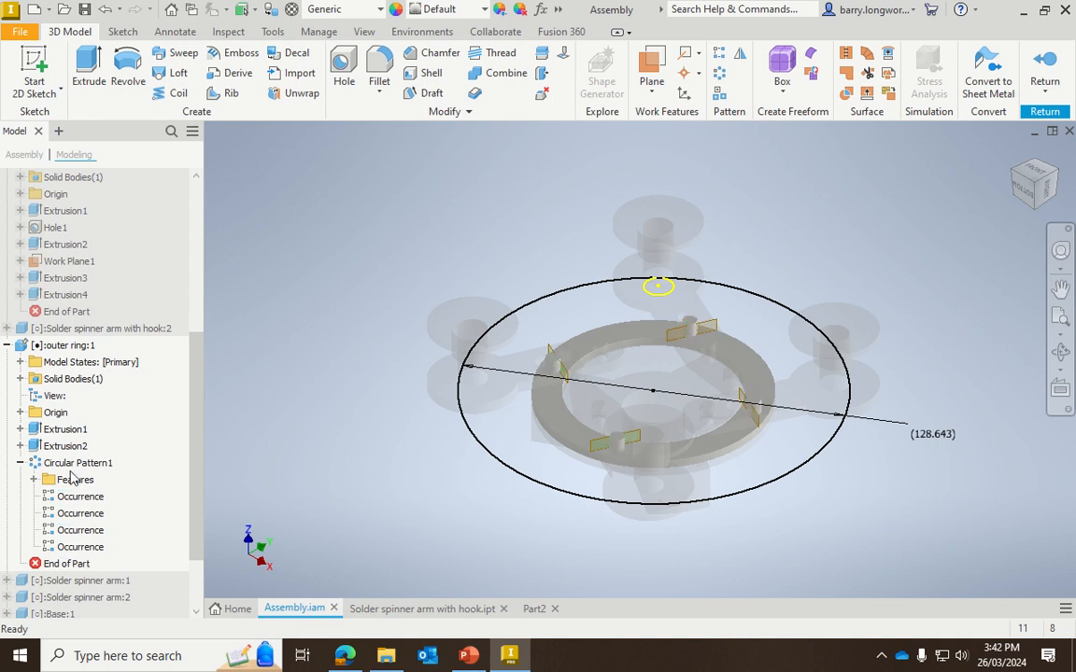
{"action": "left_click", "coordinate": [37, 480]}
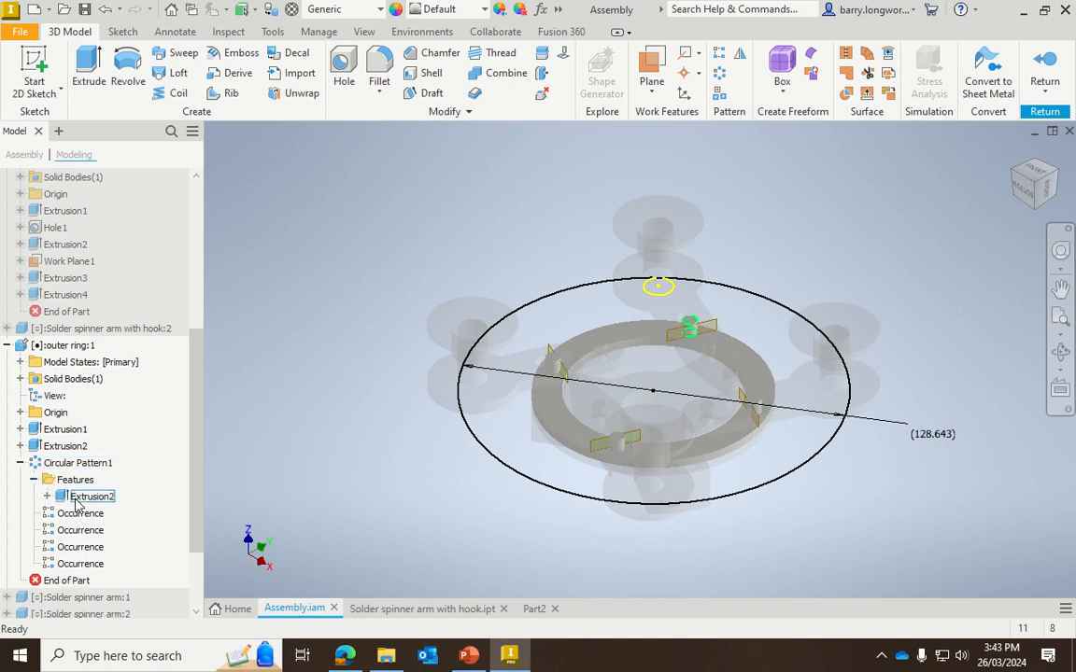
{"action": "left_click", "coordinate": [19, 464]}
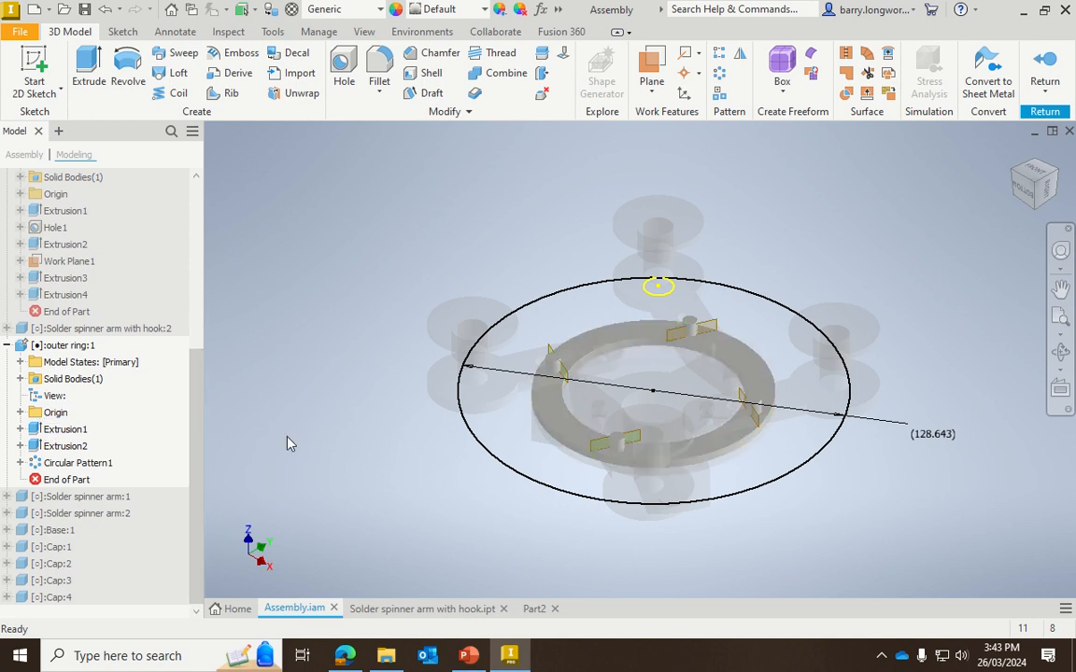
Finish editing the outer ring in place and return to the full assembly.
{"action": "right_click", "coordinate": [563, 428]}
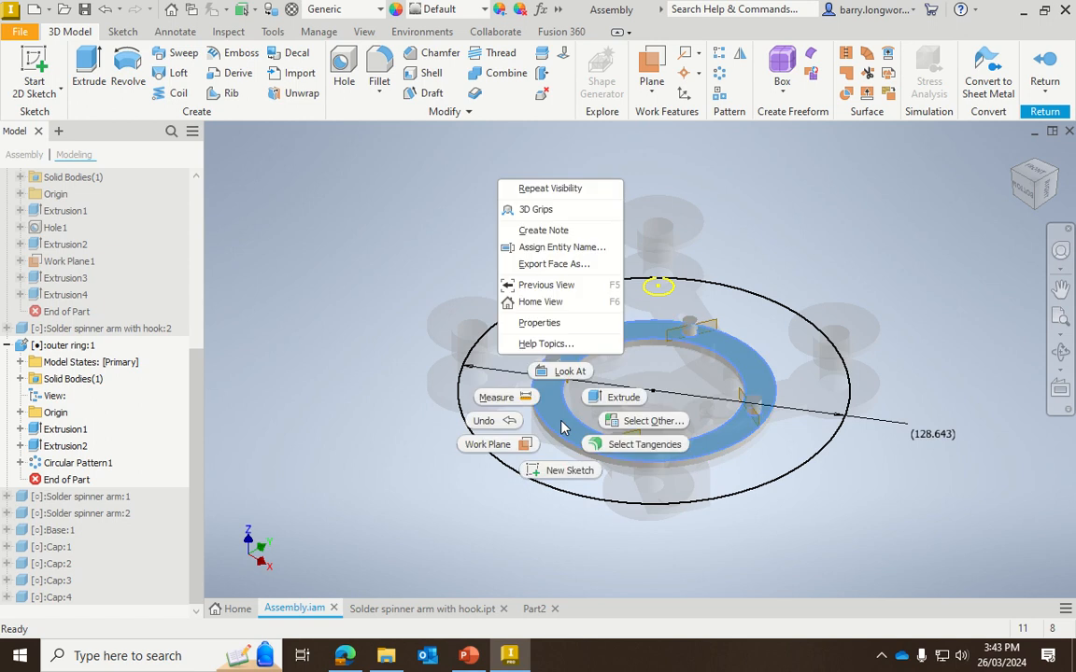
{"action": "key", "text": "Escape"}
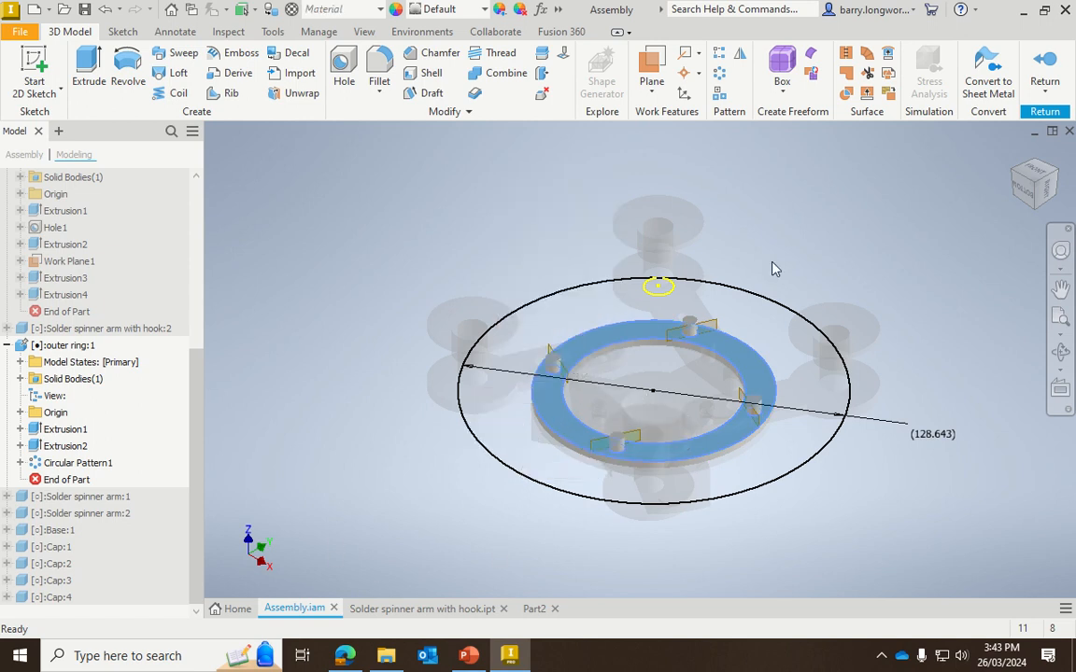
{"action": "left_click", "coordinate": [1045, 65]}
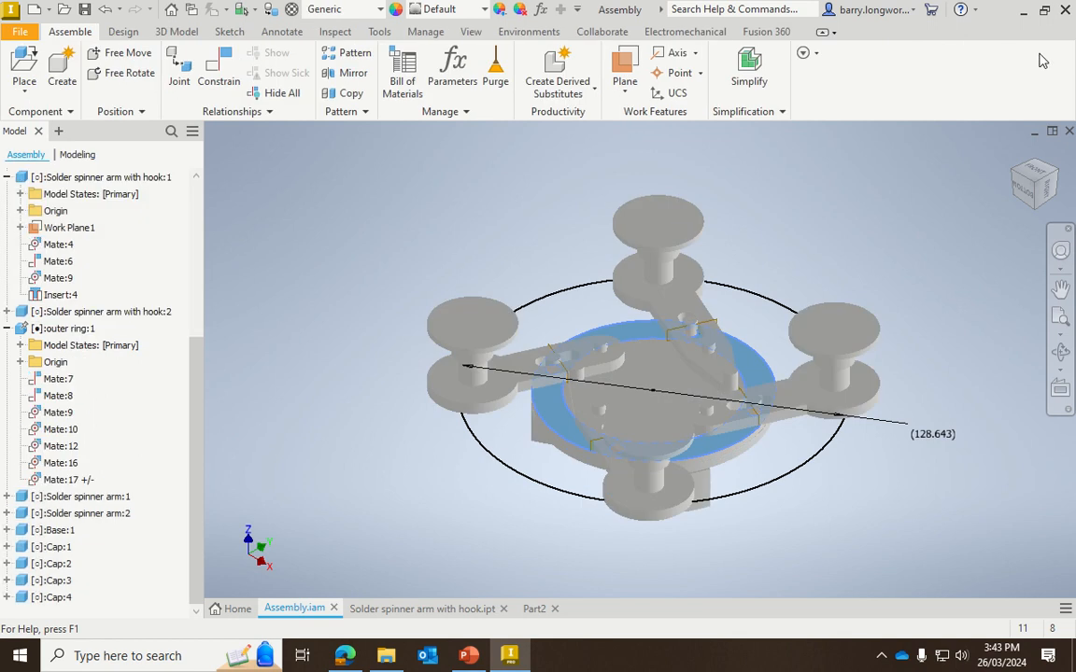
{"action": "scroll", "coordinate": [454, 299], "scroll_direction": "down", "scroll_amount": 5}
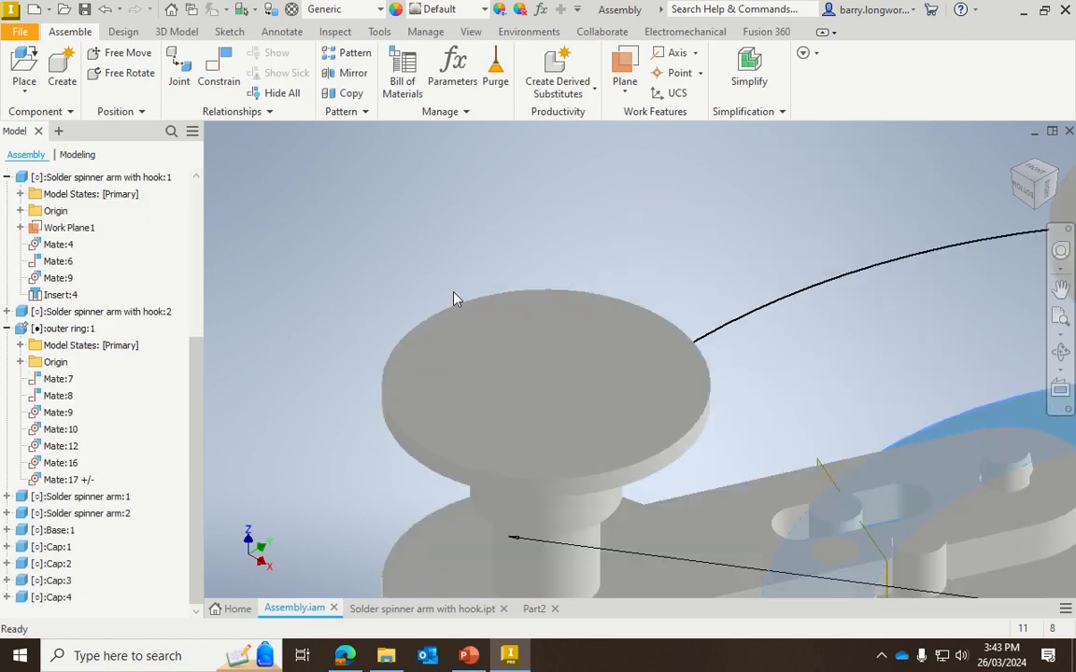
{"action": "scroll", "coordinate": [455, 298], "scroll_direction": "up", "scroll_amount": 4}
{"action": "right_click", "coordinate": [484, 325]}
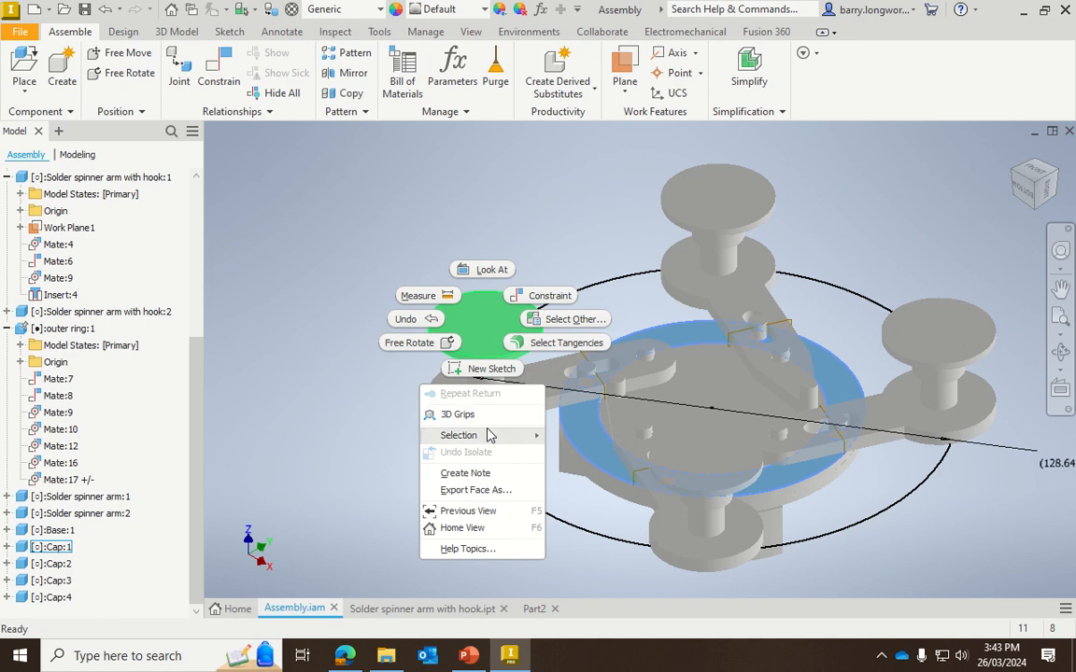
{"action": "mouse_move", "coordinate": [488, 435]}
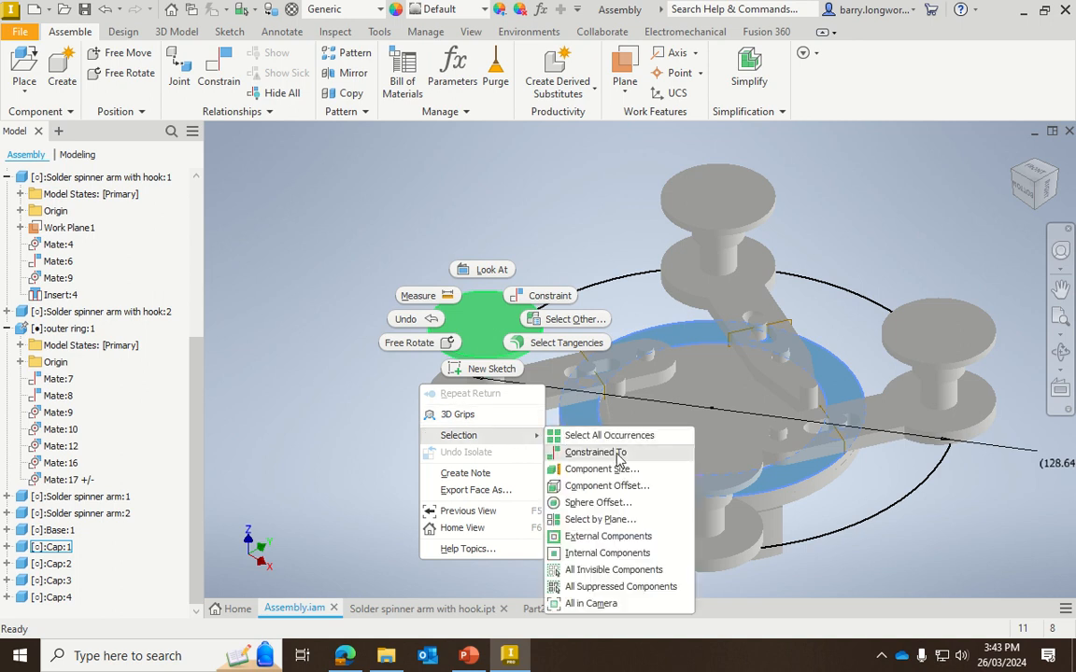
{"action": "left_click", "coordinate": [343, 422]}
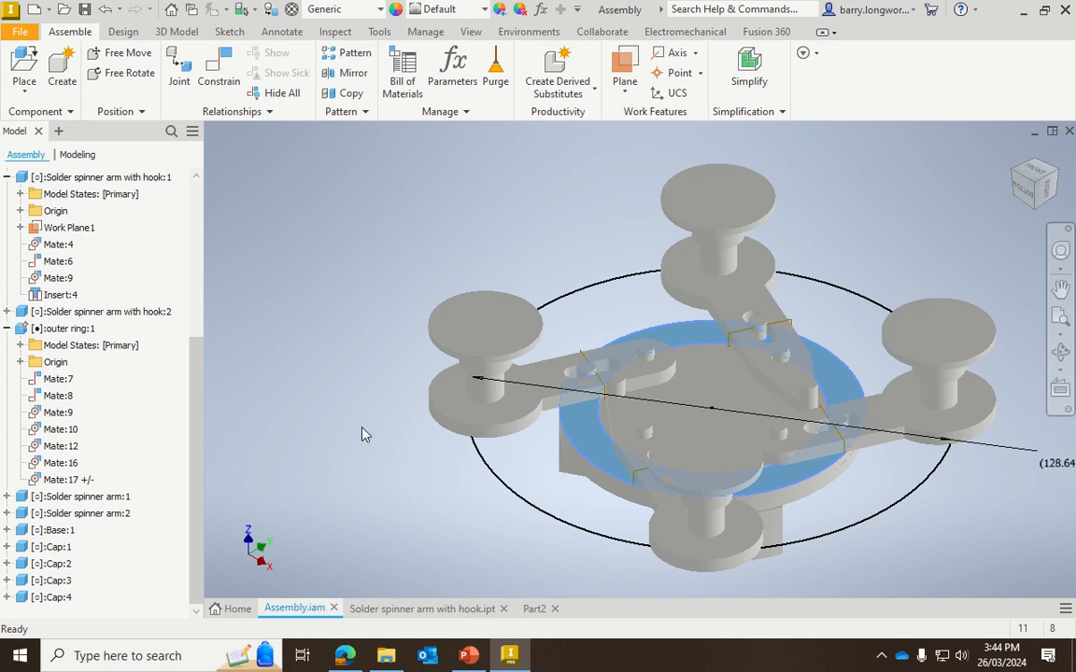
Review the mate and insert constraints in the assembly's Relationships folder, then collapse it.
{"action": "scroll", "coordinate": [131, 374], "scroll_direction": "up", "scroll_amount": 5}
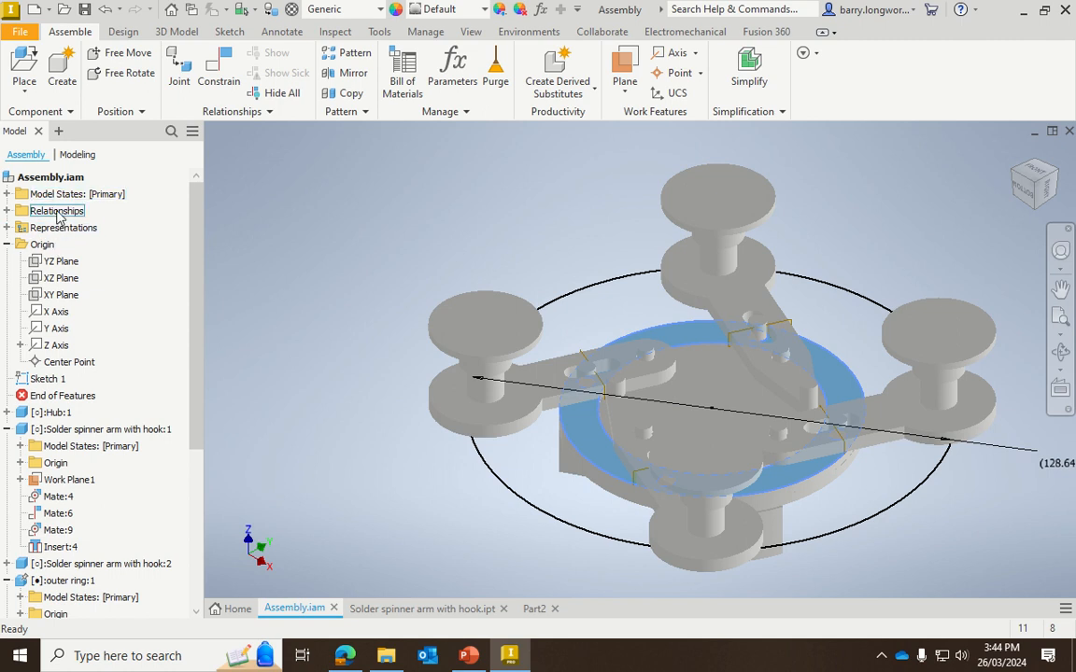
{"action": "left_click", "coordinate": [8, 211]}
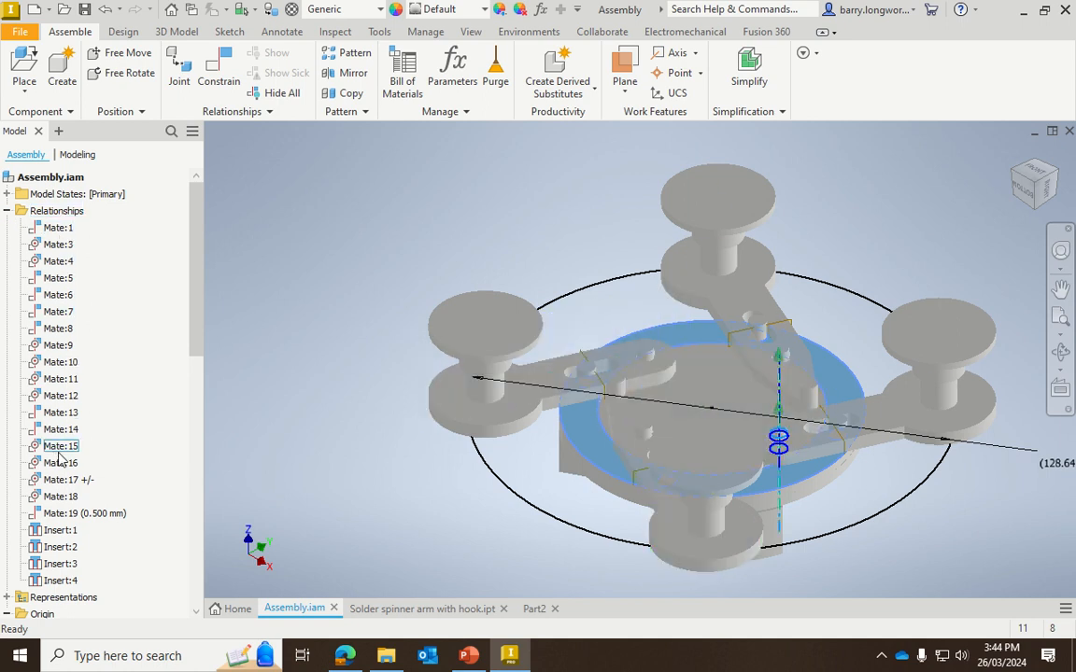
{"action": "left_click", "coordinate": [8, 211]}
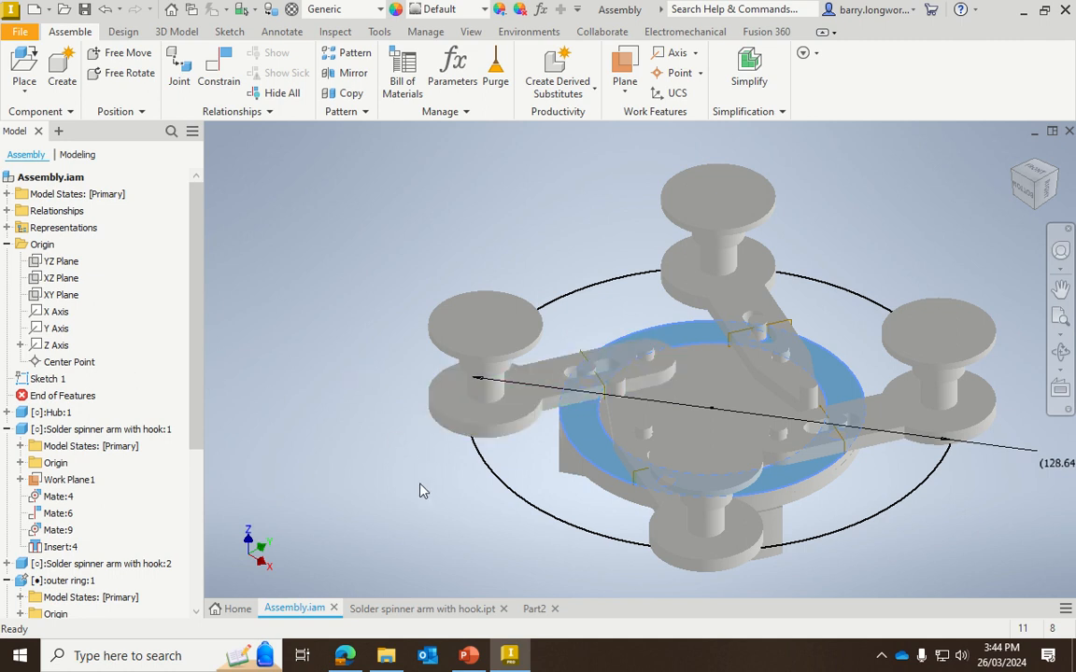
{"action": "left_click", "coordinate": [471, 656]}
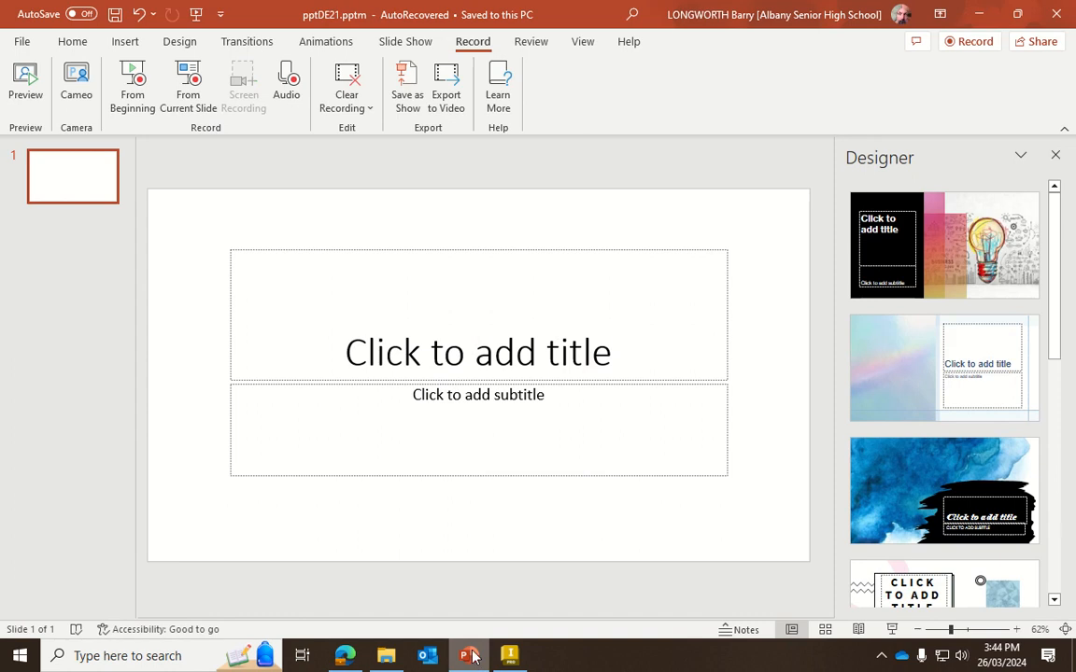
{"action": "mouse_move", "coordinate": [488, 8]}
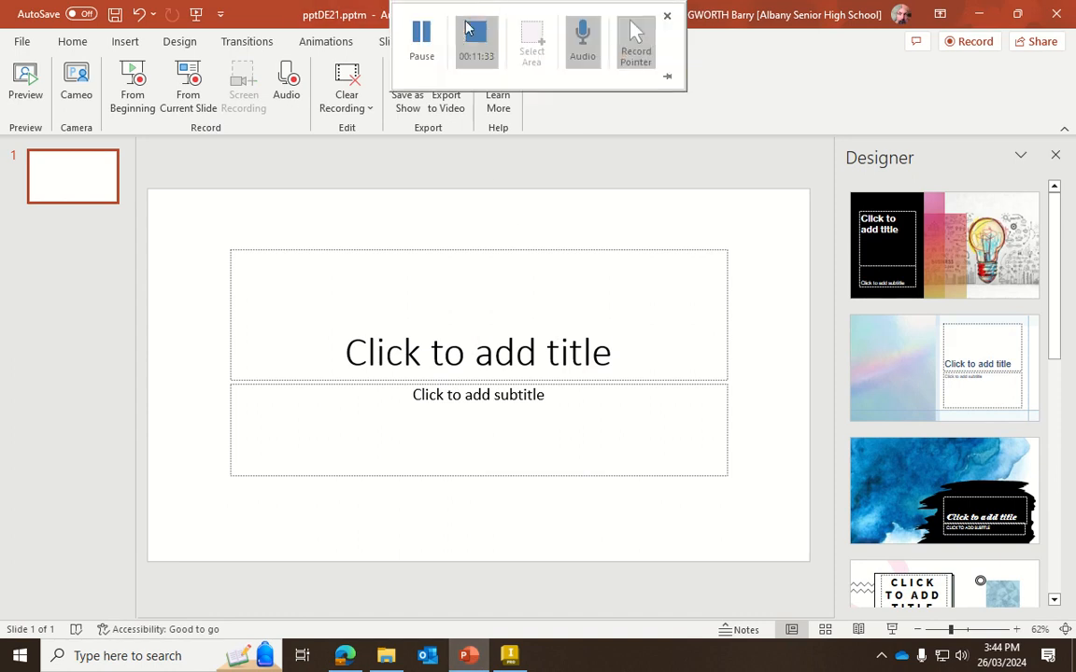